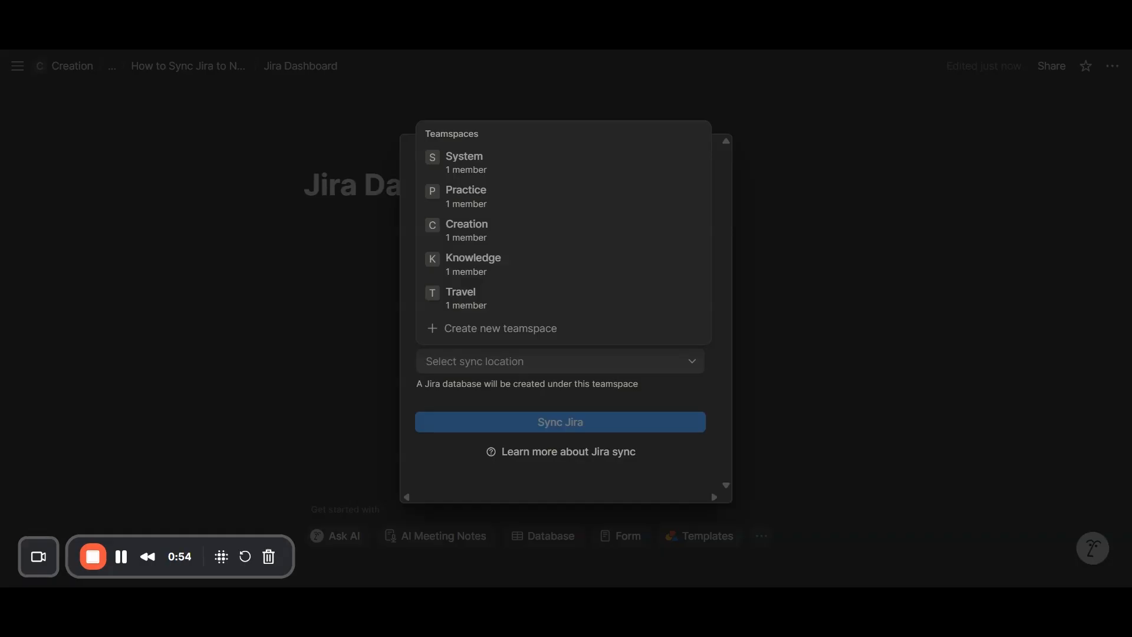
Step: Set the sync location to the System teamspace, name the sync Jira, and create the Jira sync
click(510, 170)
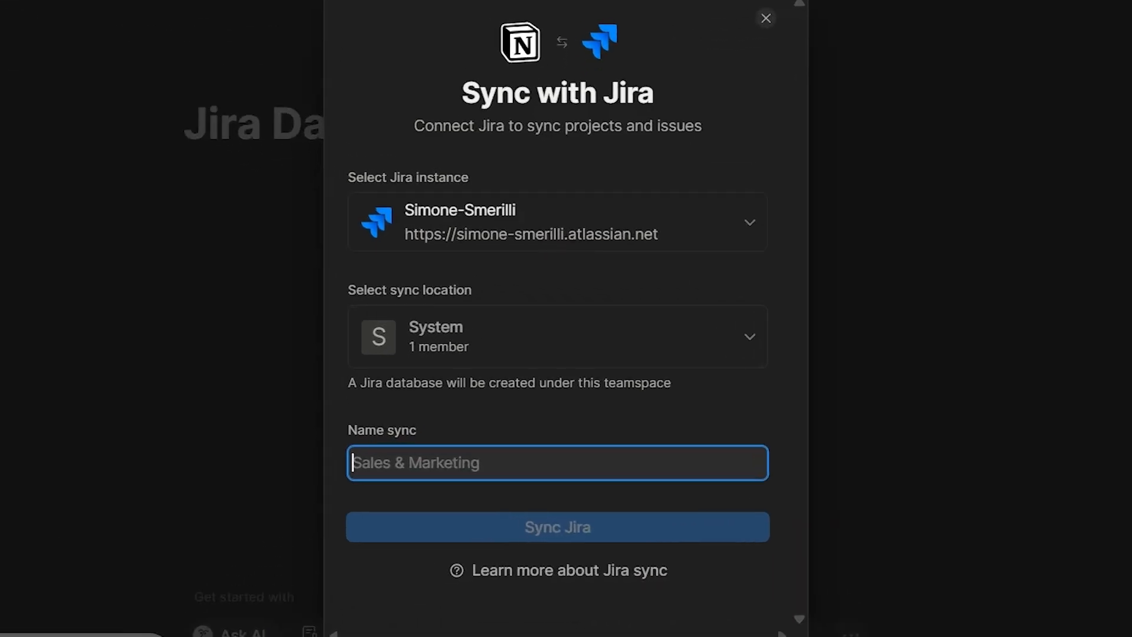
text(Jira)
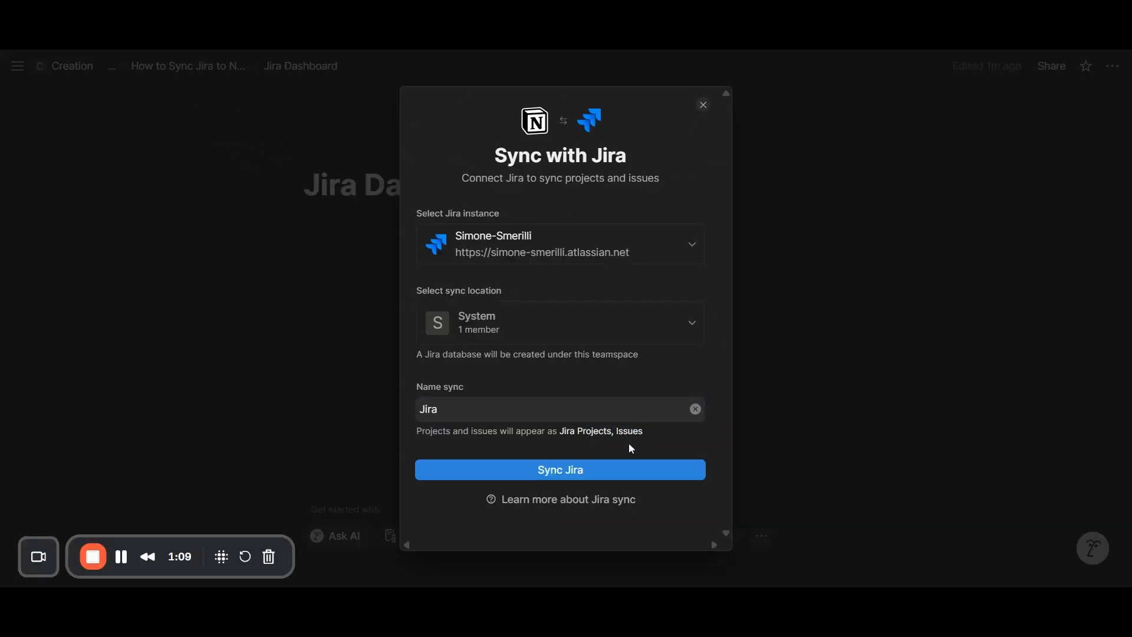
click(664, 540)
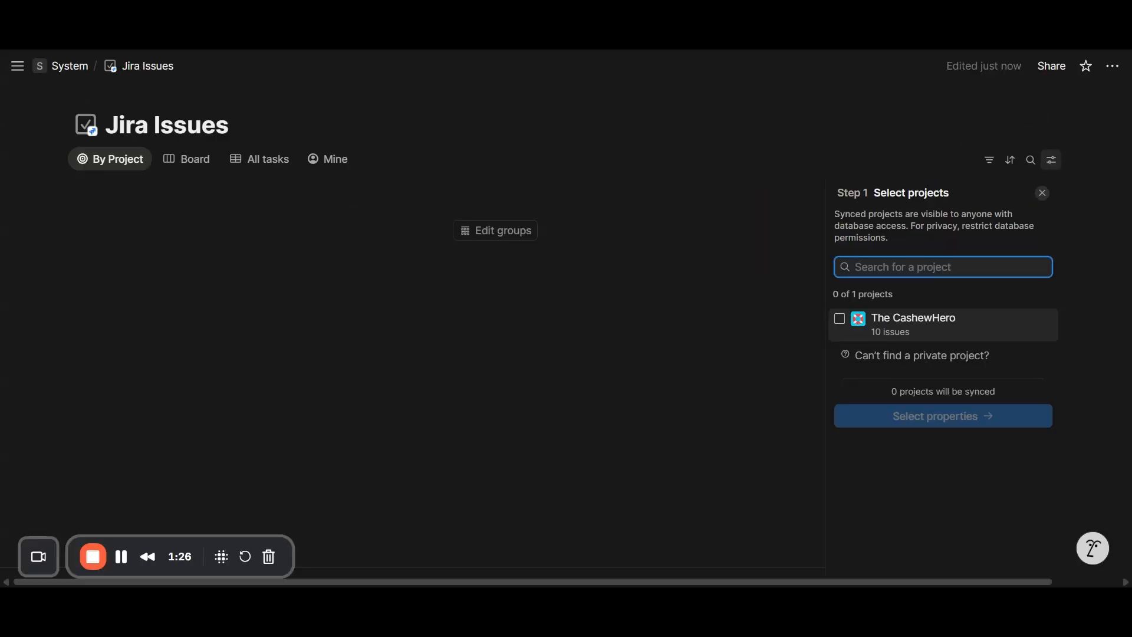
Step: Choose The CashewHero project for syncing and include the Created, Linked Issues and Updated properties
click(848, 327)
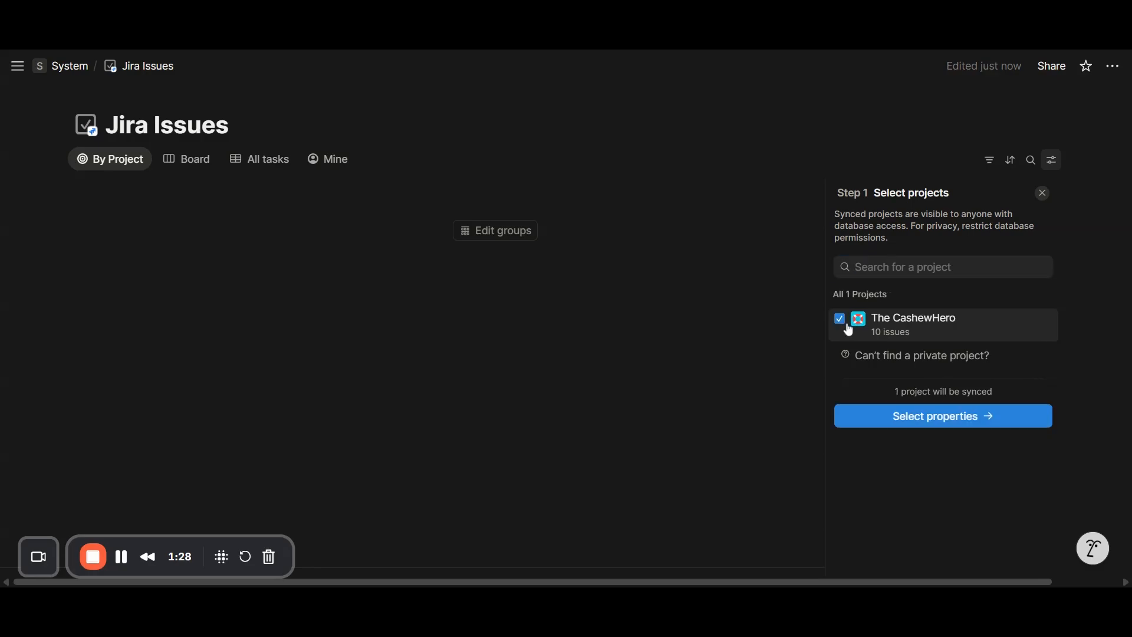
click(967, 426)
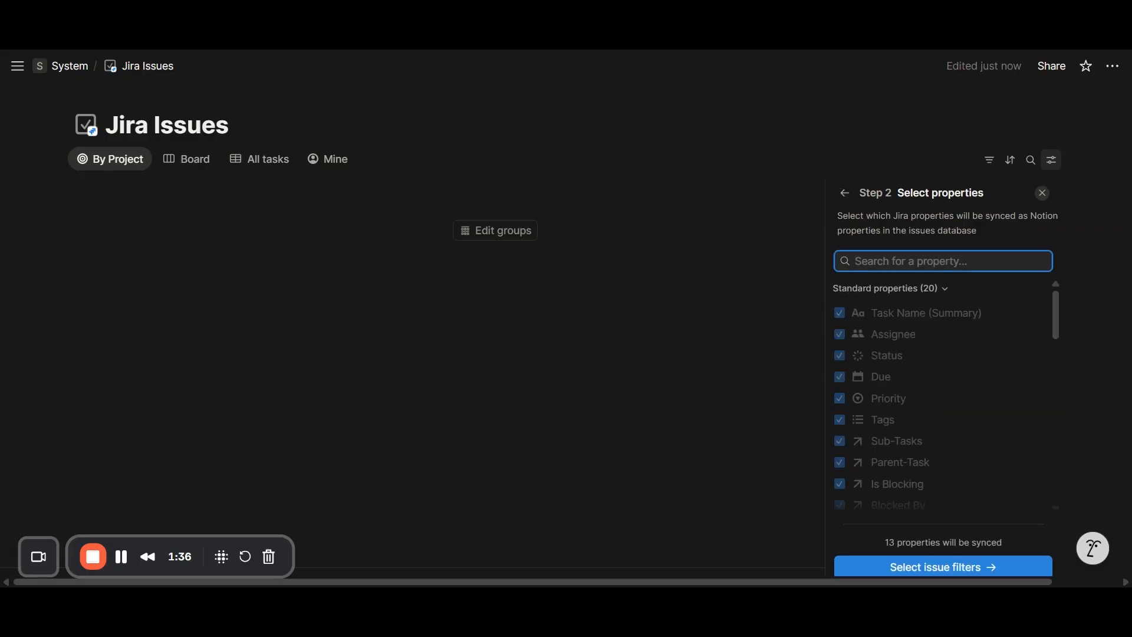
scroll(923, 347, down, 4)
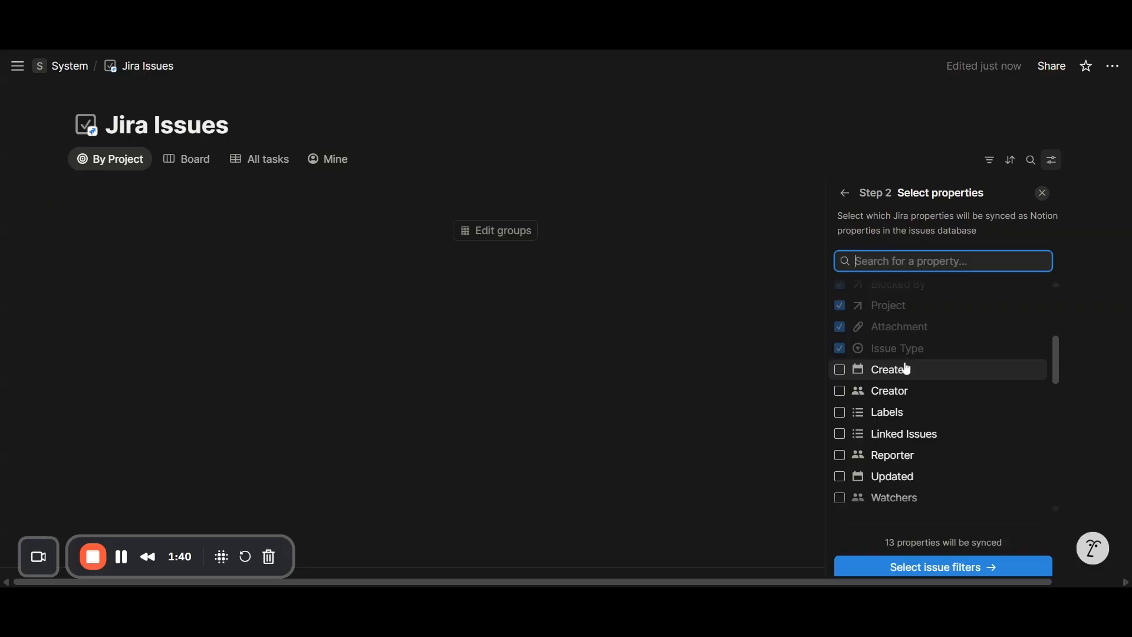
click(893, 378)
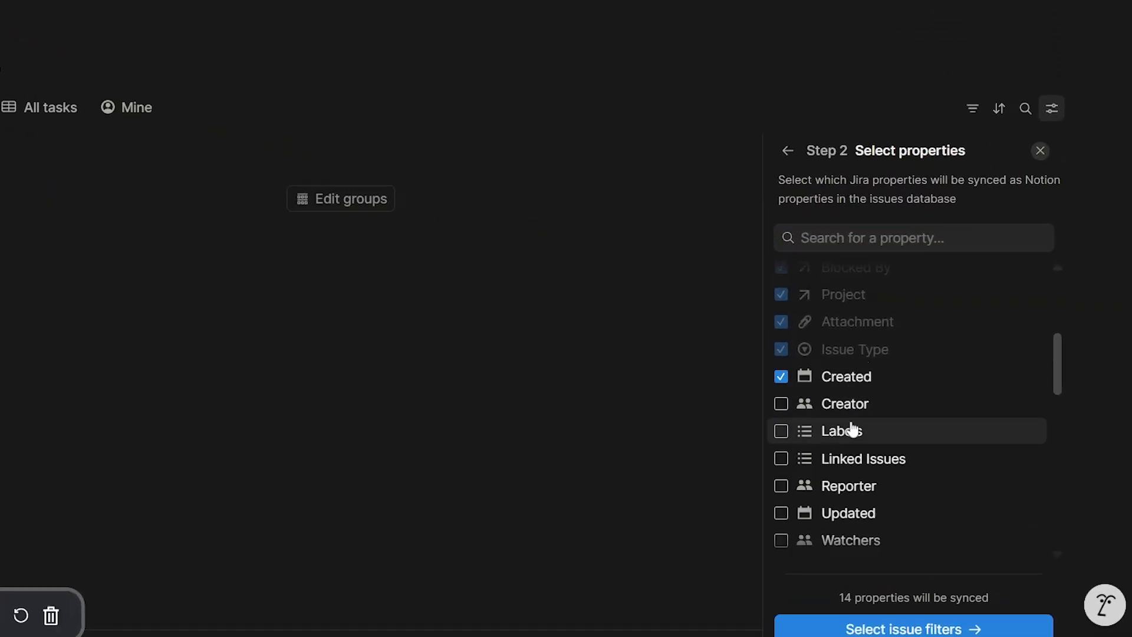
scroll(862, 380, down, 2)
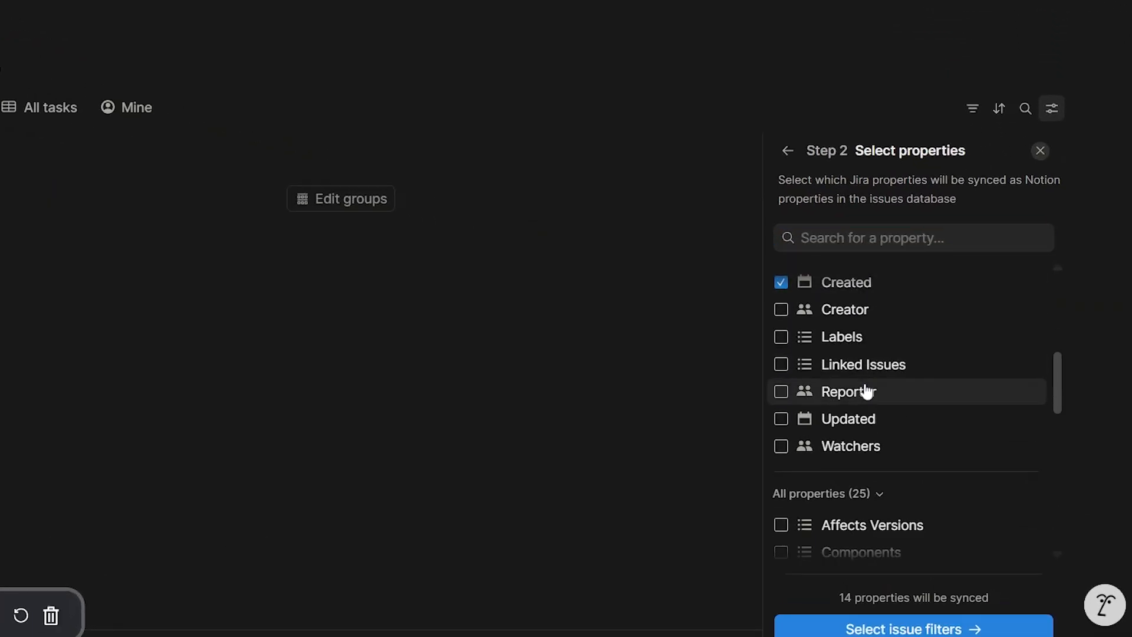
click(869, 365)
click(829, 401)
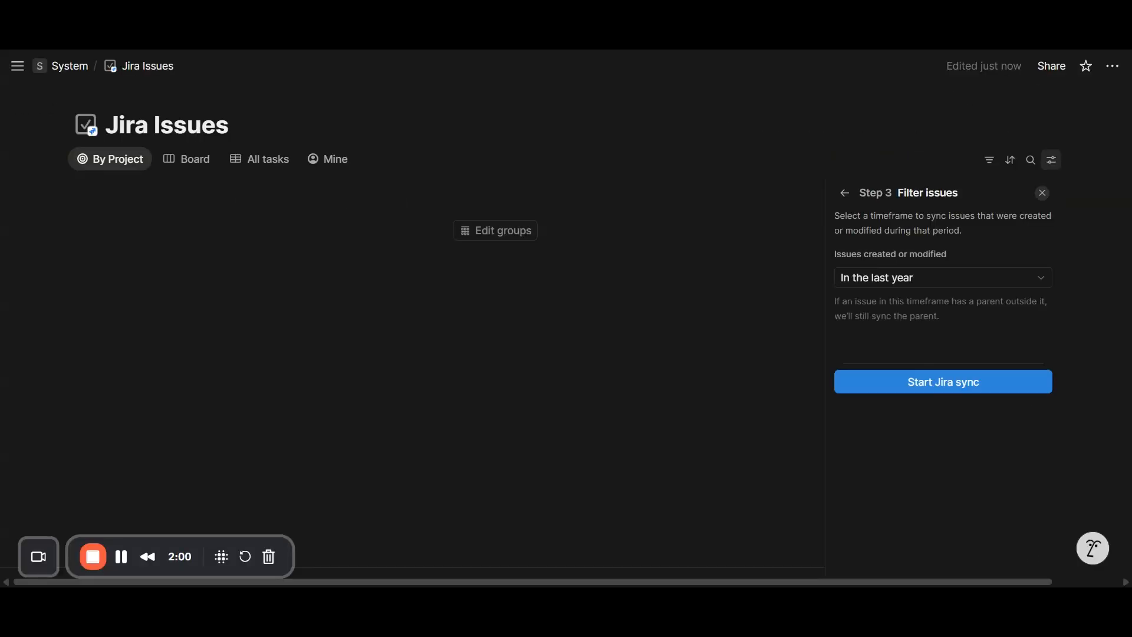
Step: Limit the sync to issues created or modified in the last year and start the Jira sync
click(904, 277)
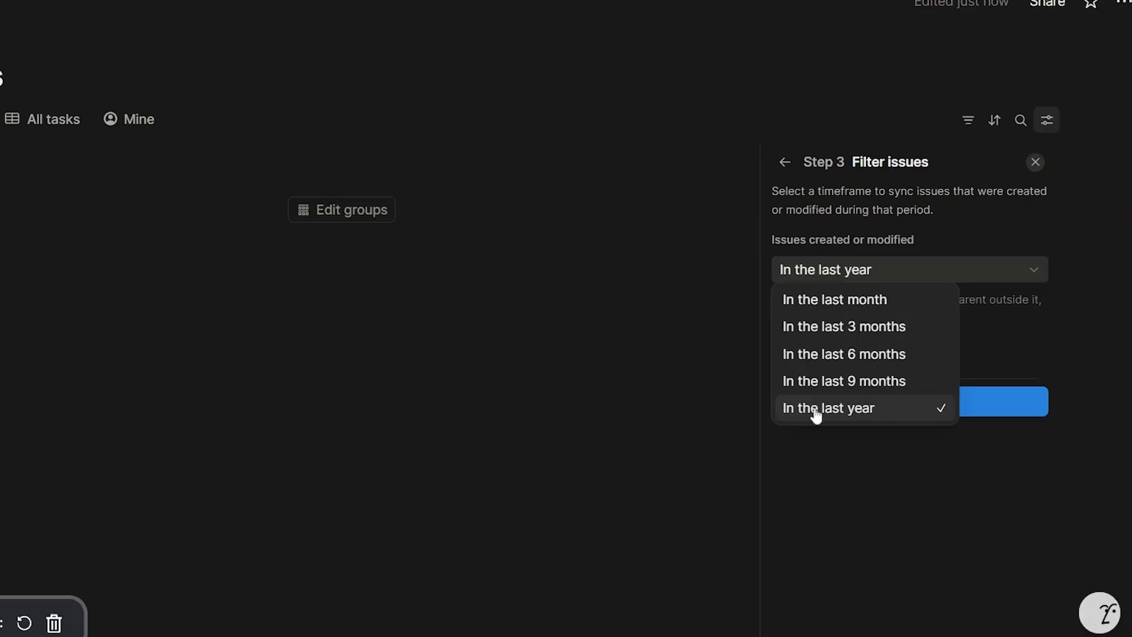
click(891, 388)
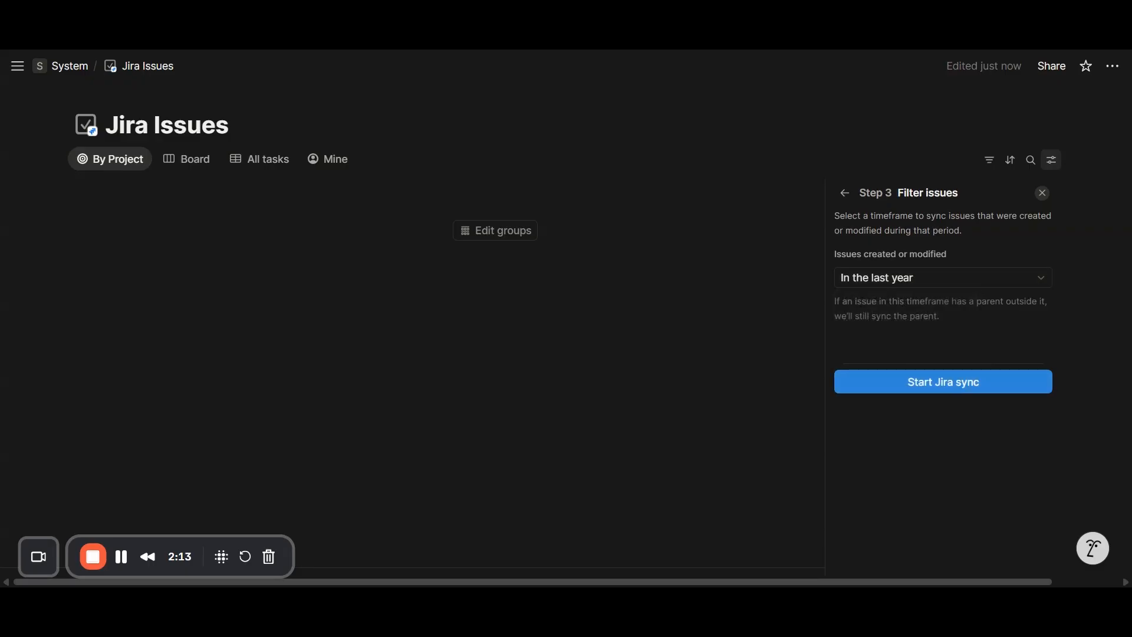
click(944, 381)
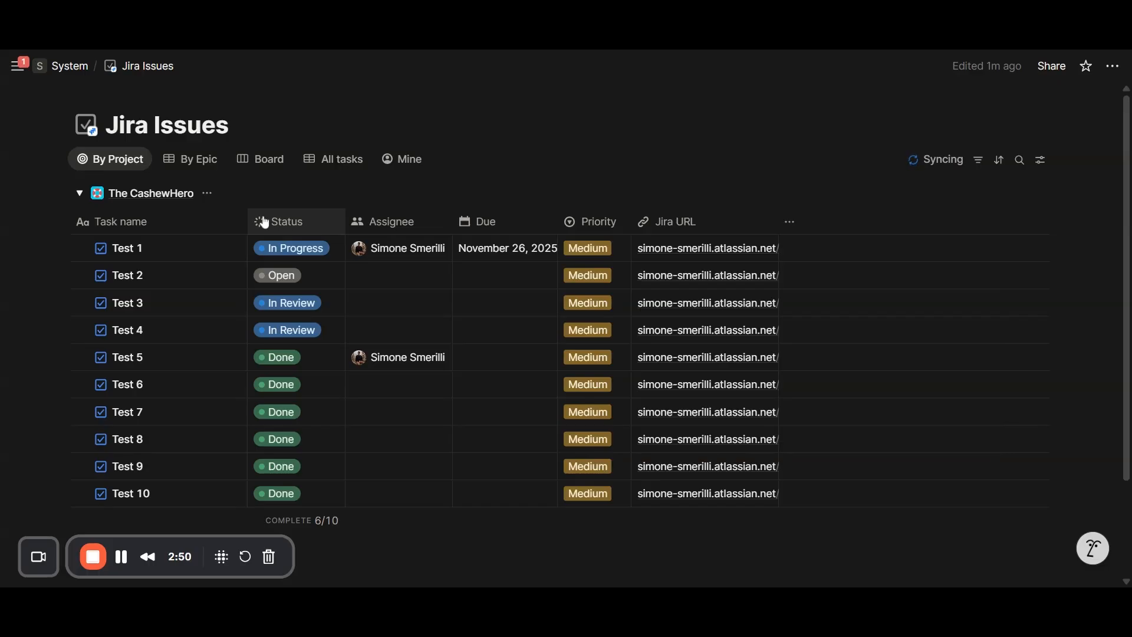
drag(312, 248, 284, 259)
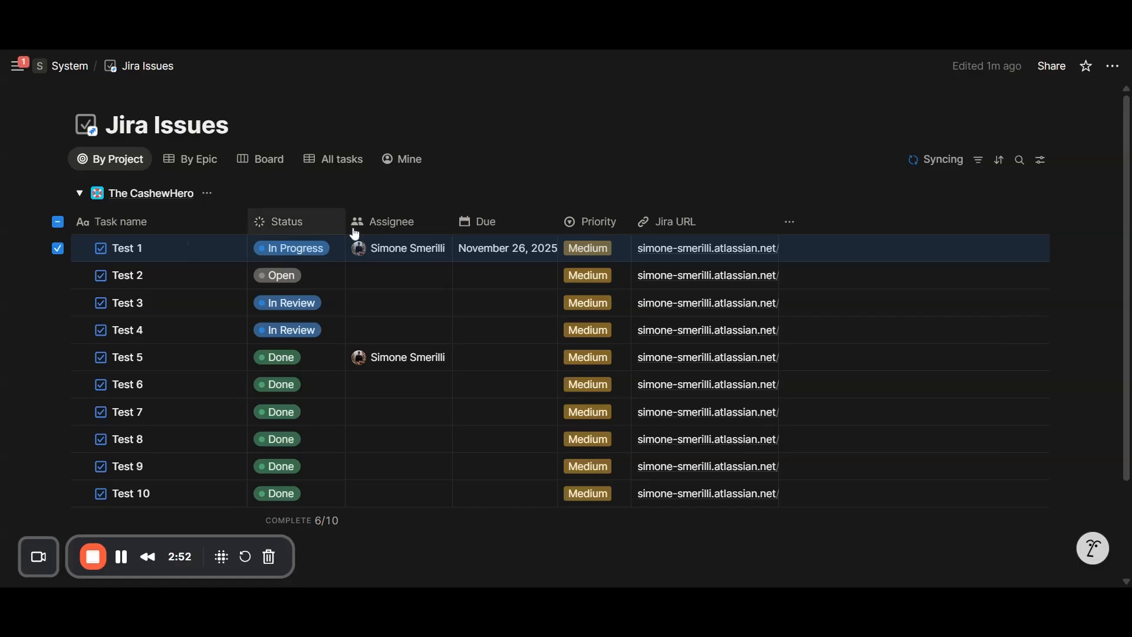
click(388, 277)
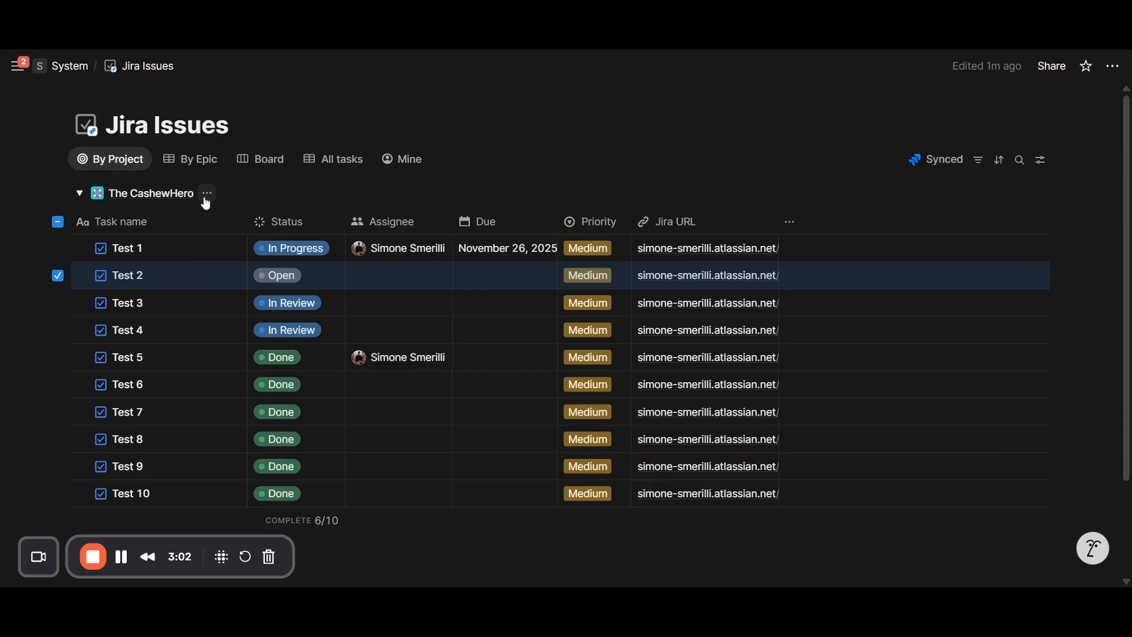
click(78, 195)
click(78, 194)
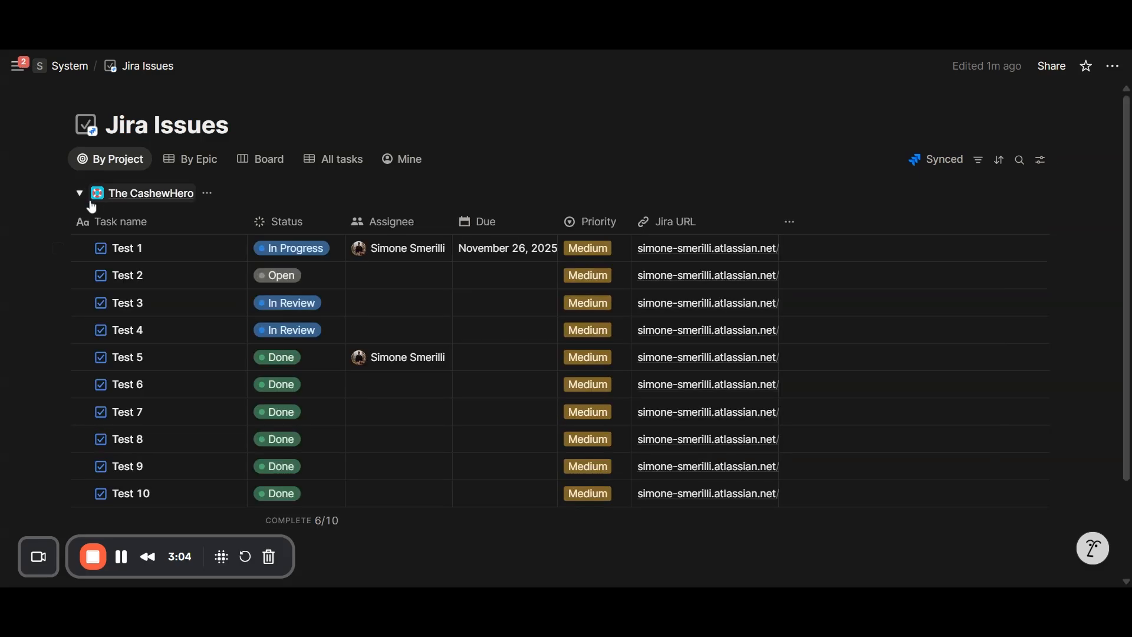
Step: Collapse The CashewHero group, check which projects can be added as a new group, and expand it again
click(82, 196)
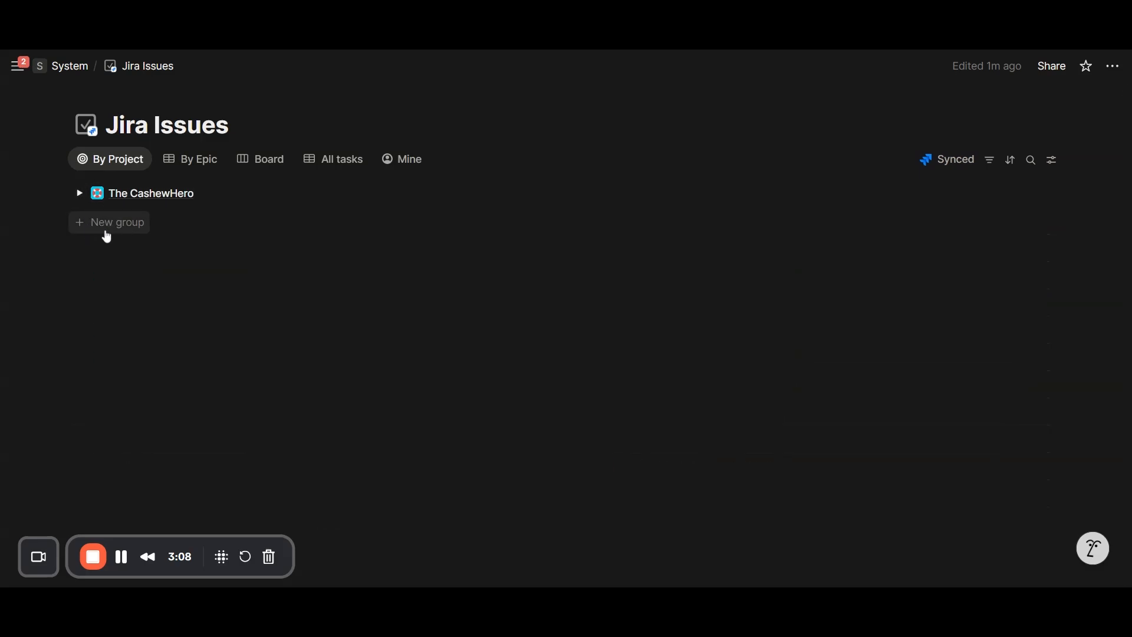
click(91, 222)
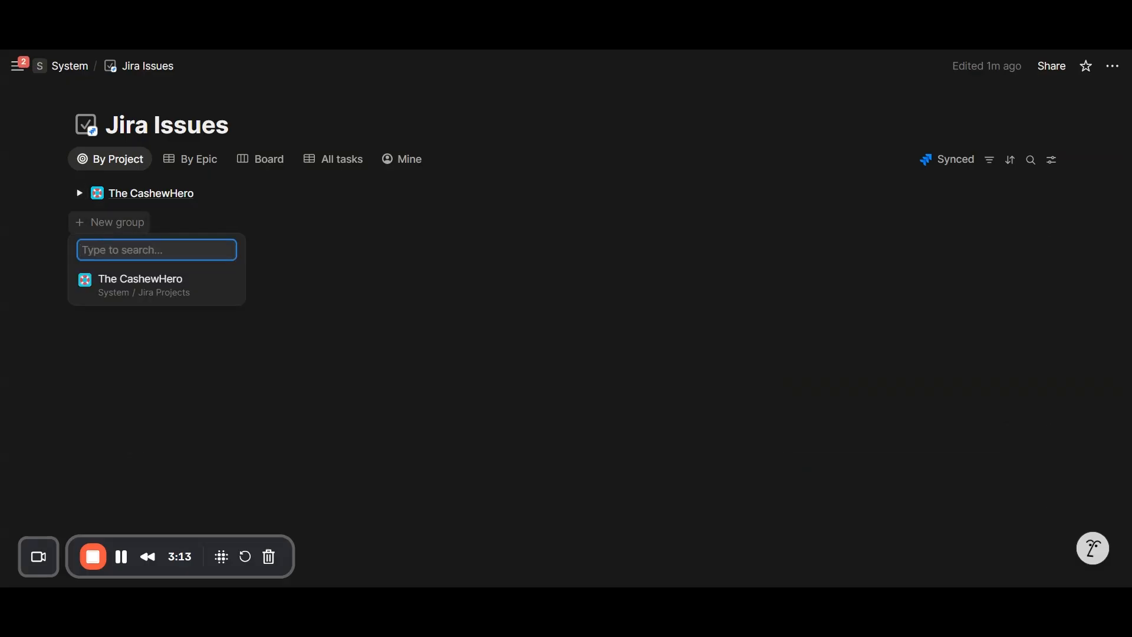
click(247, 211)
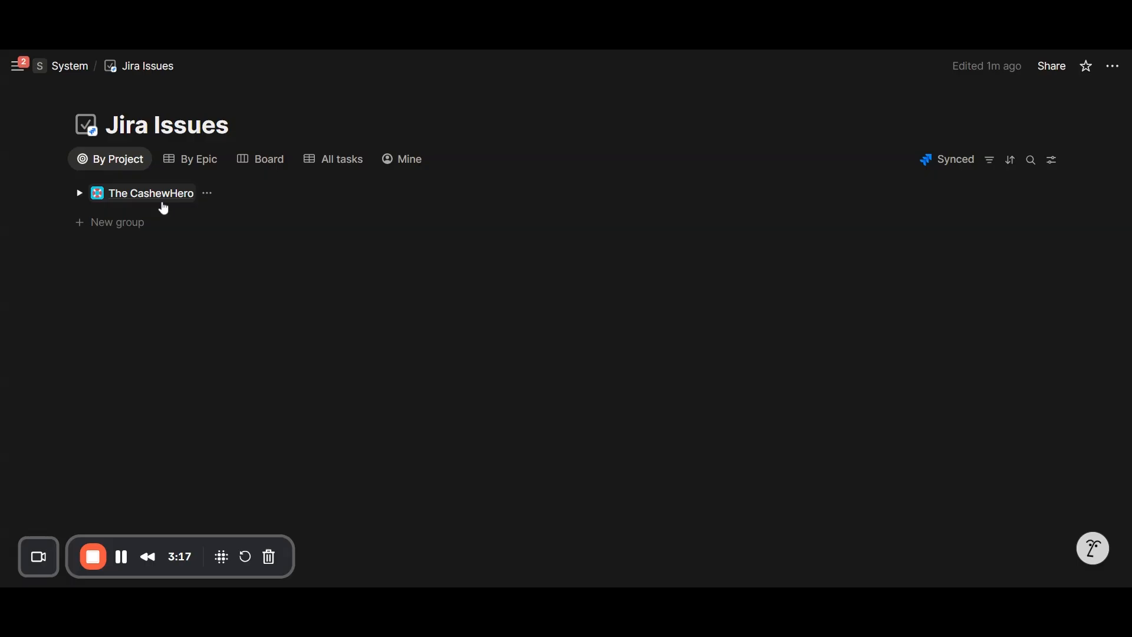
click(78, 194)
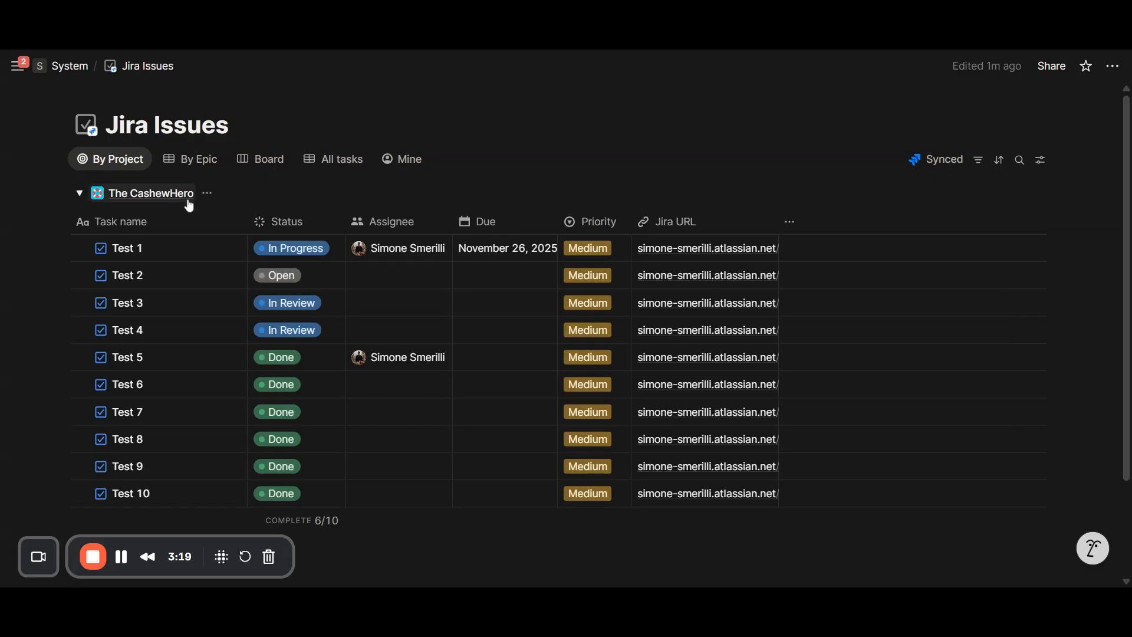
click(184, 197)
click(581, 67)
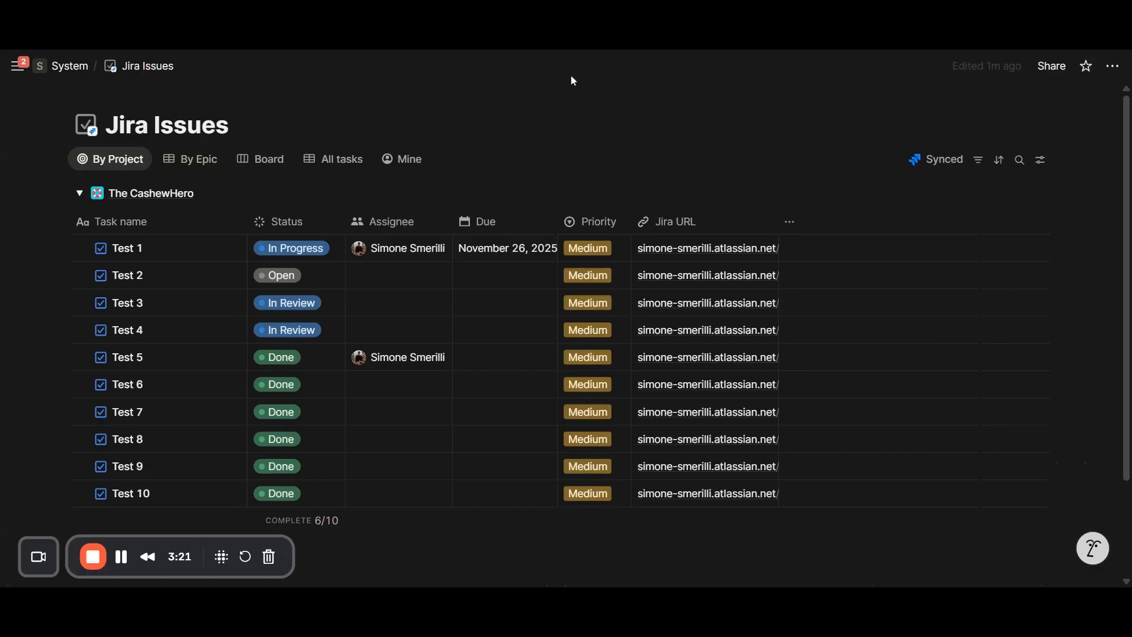
Step: Show the aggregation on The CashewHero group and add a count calculation to the Task name column
click(207, 195)
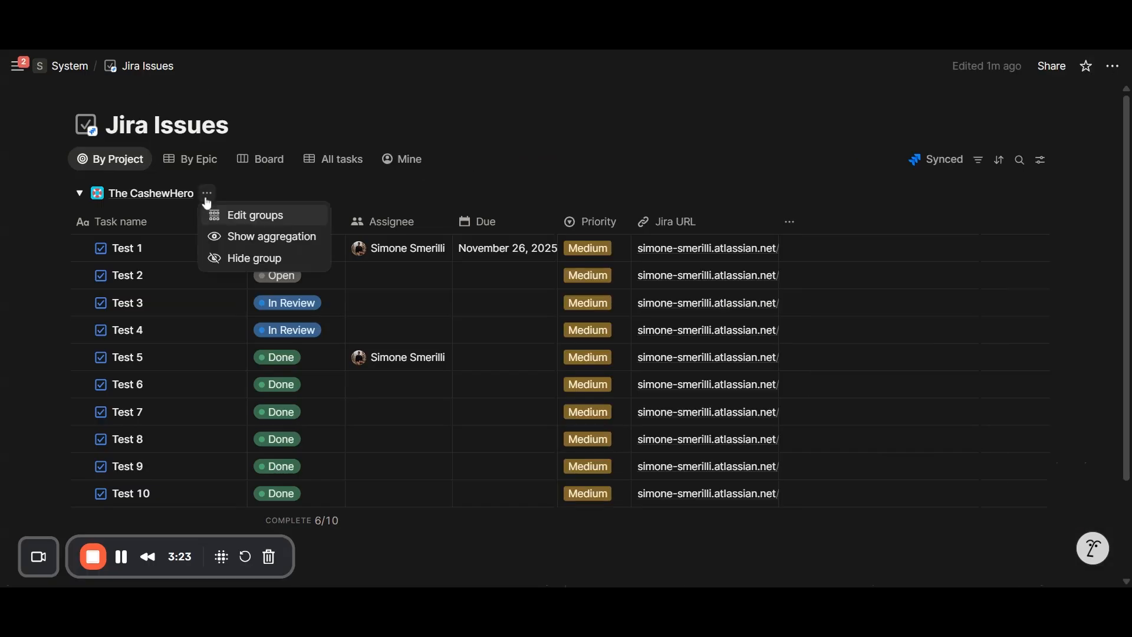
click(240, 234)
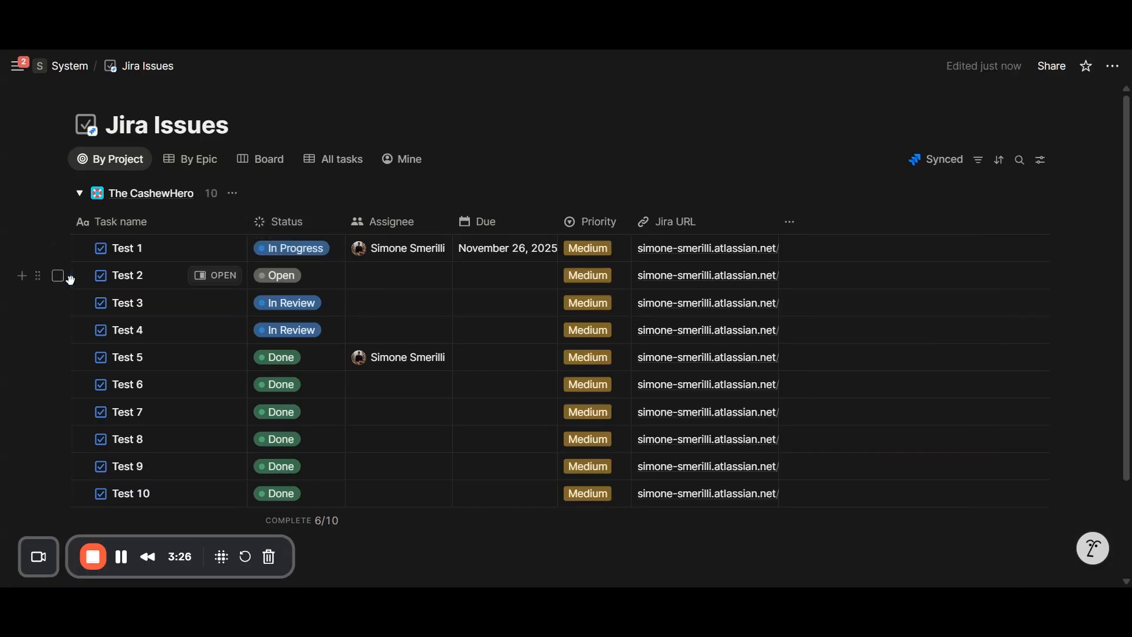
click(221, 230)
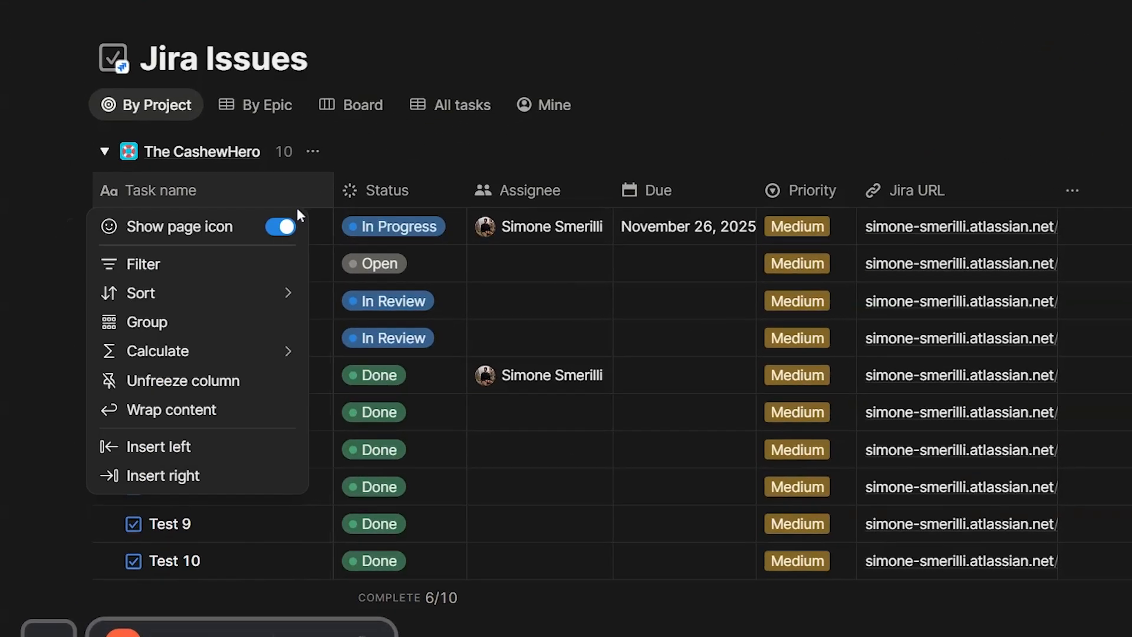
mouse_move(231, 353)
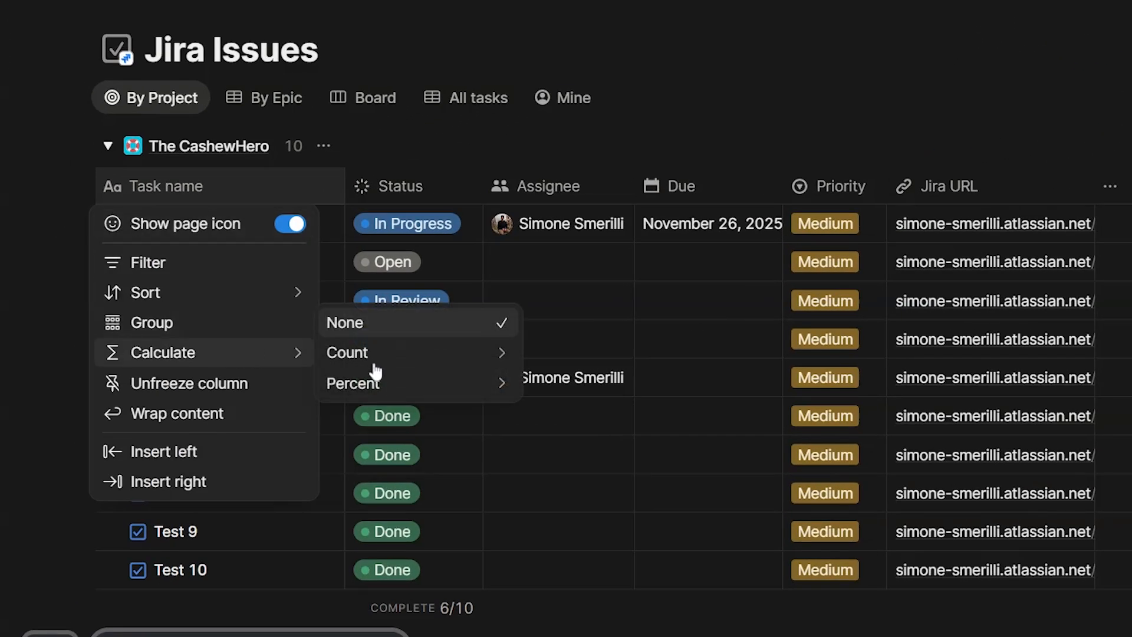
mouse_move(451, 360)
click(611, 343)
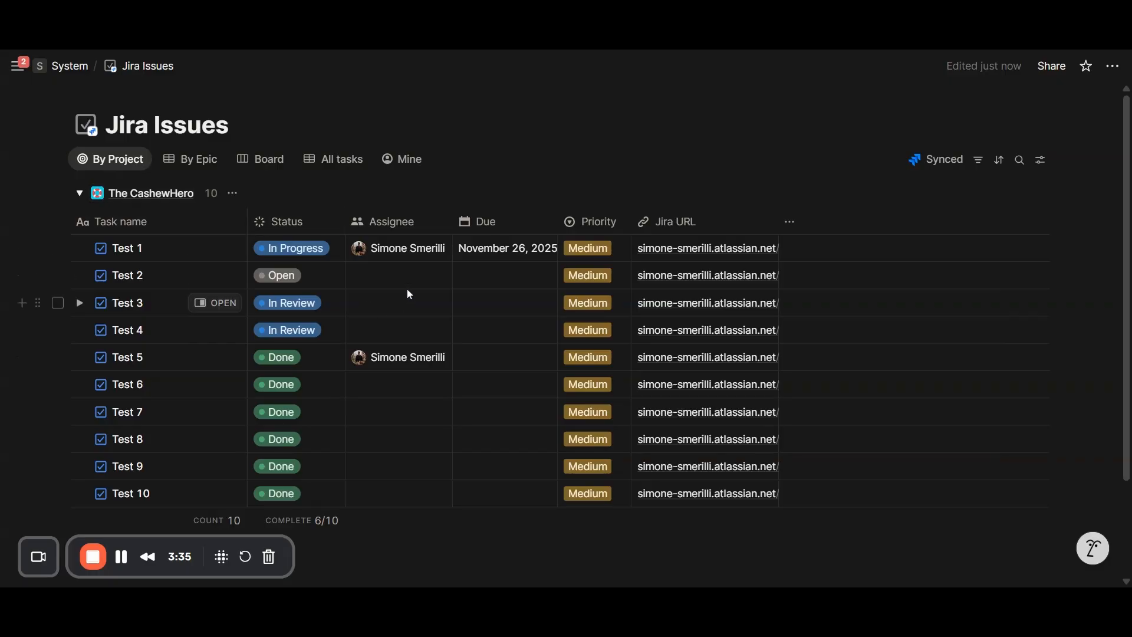
Step: Make the Category, Created and Updated properties visible in the Jira Issues table
scroll(303, 432, down, 2)
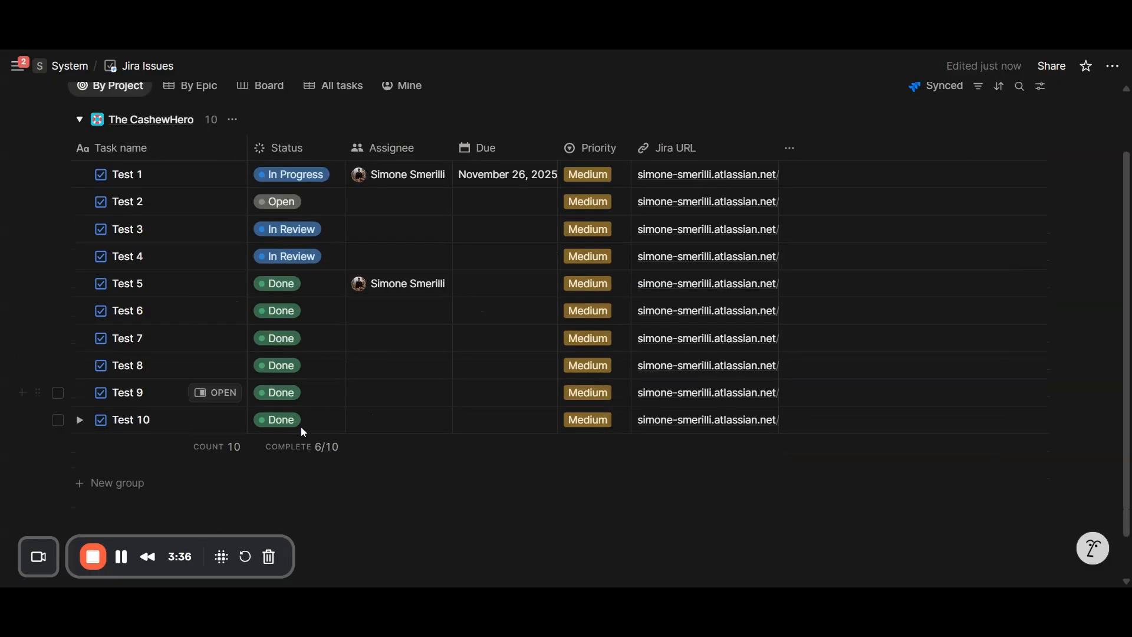
click(791, 148)
scroll(950, 319, down, 2)
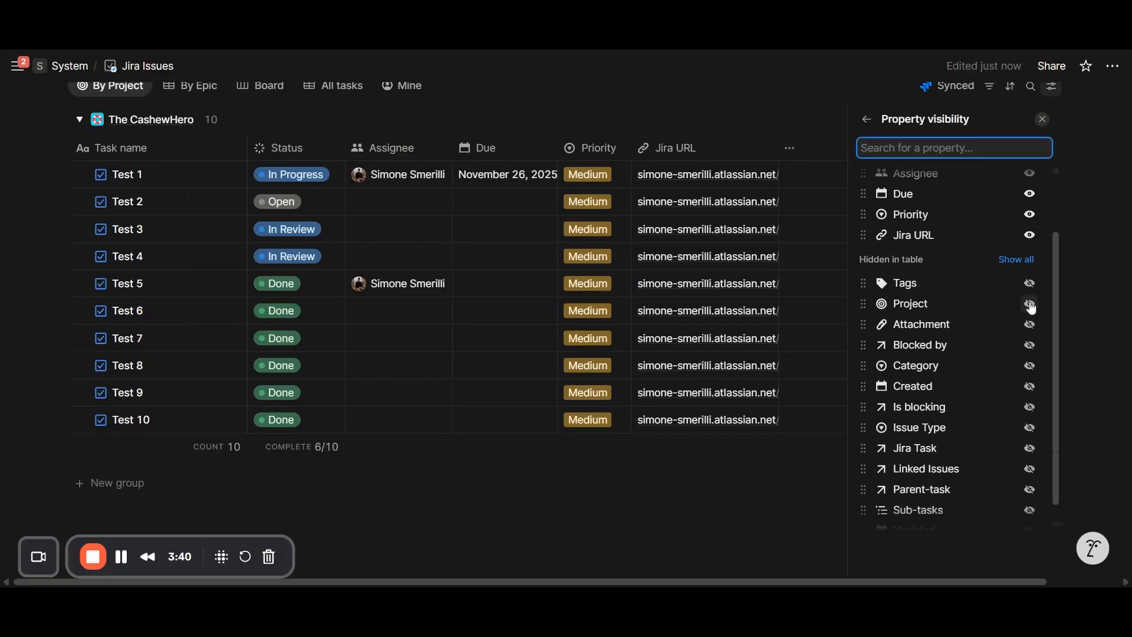
click(1031, 366)
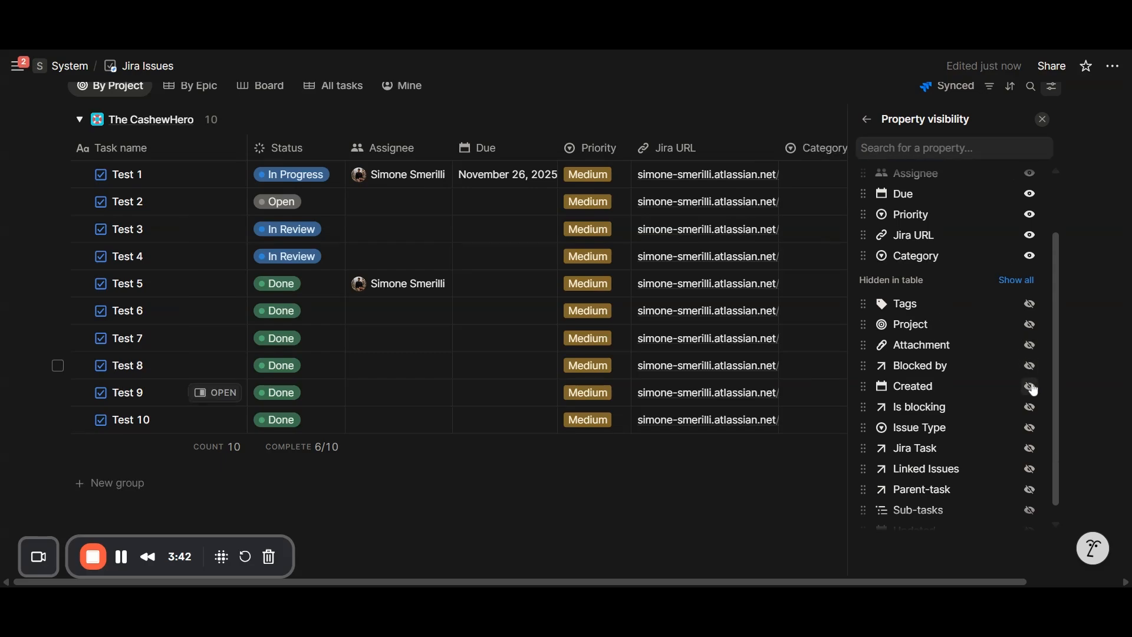
click(1032, 371)
click(1031, 515)
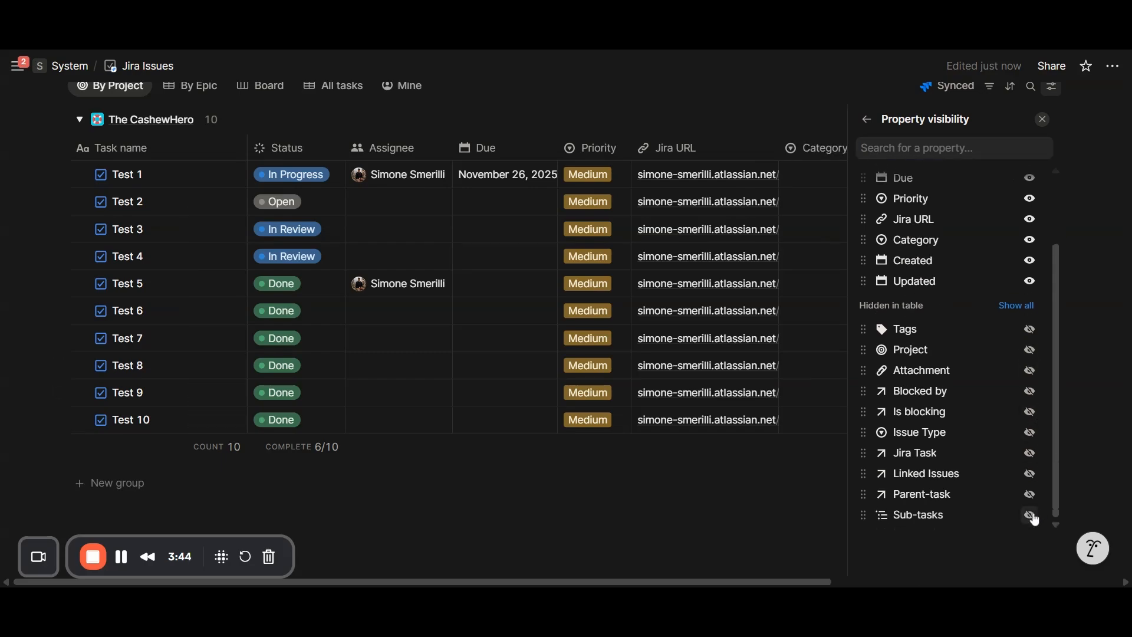
key(Escape)
Step: Open the Test 1 issue in side peek and review its synced properties and relations
click(213, 174)
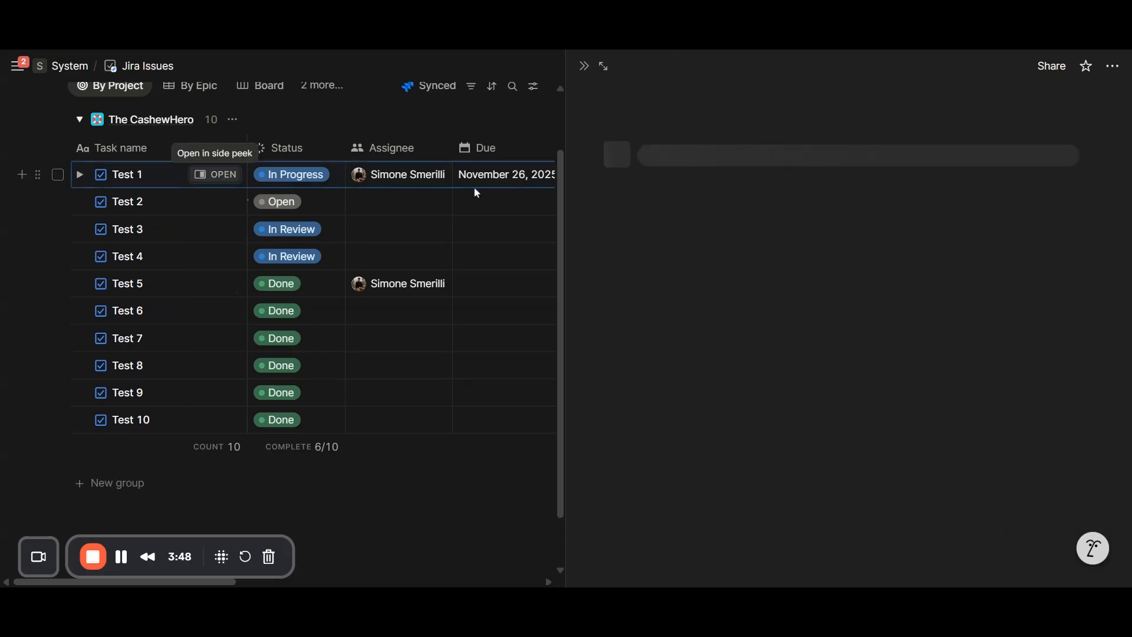
scroll(682, 351, down, 4)
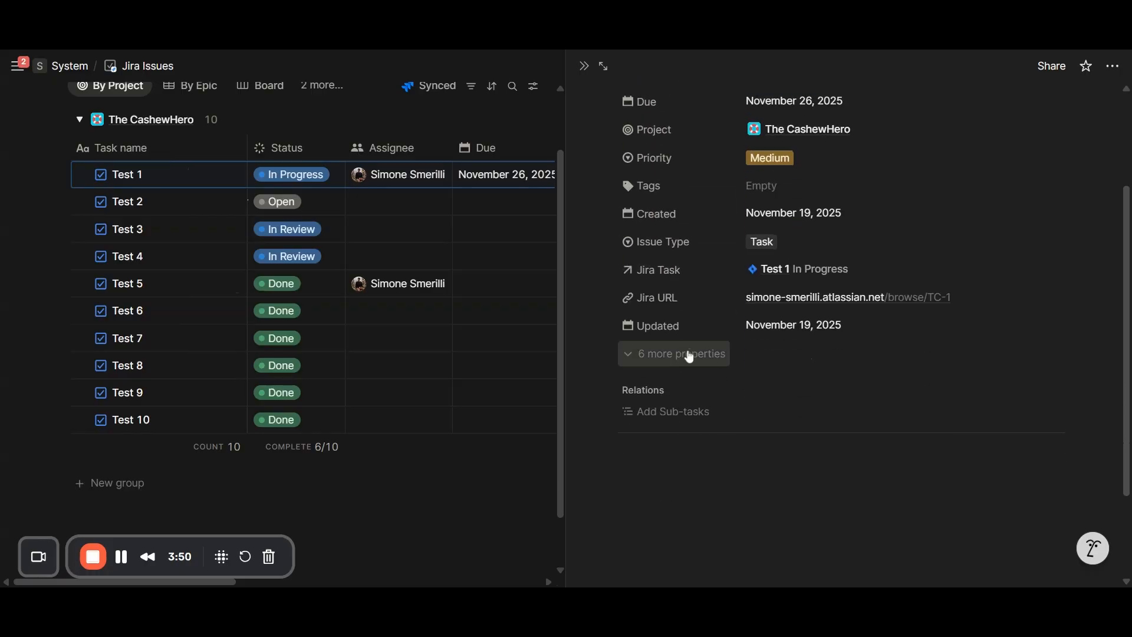
scroll(796, 161, up, 4)
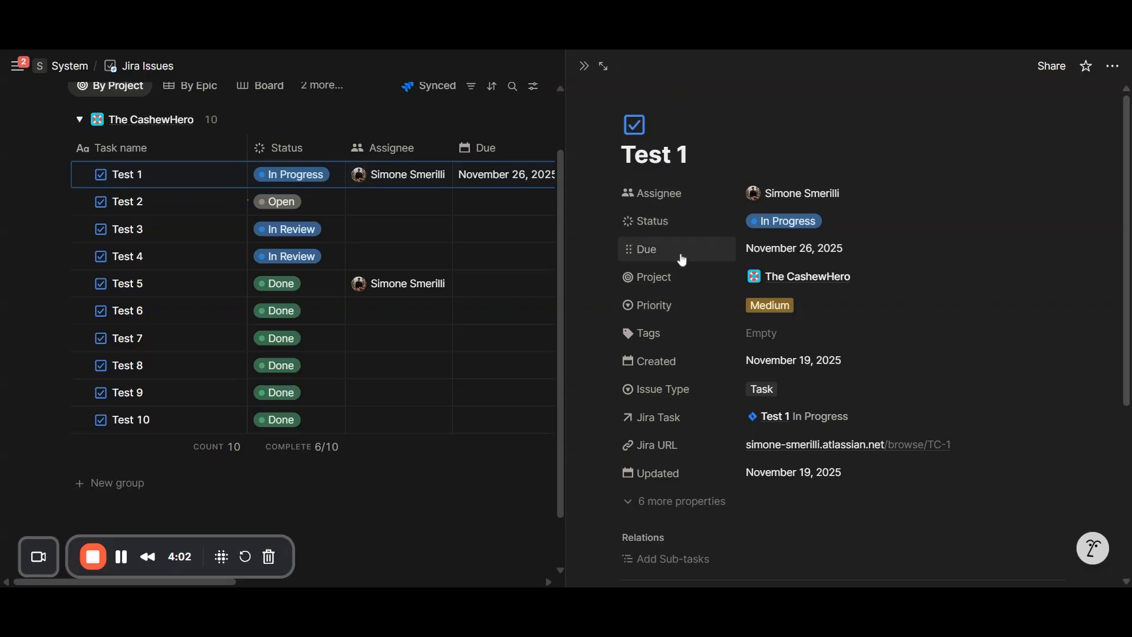
drag(681, 260, 683, 227)
scroll(682, 227, down, 5)
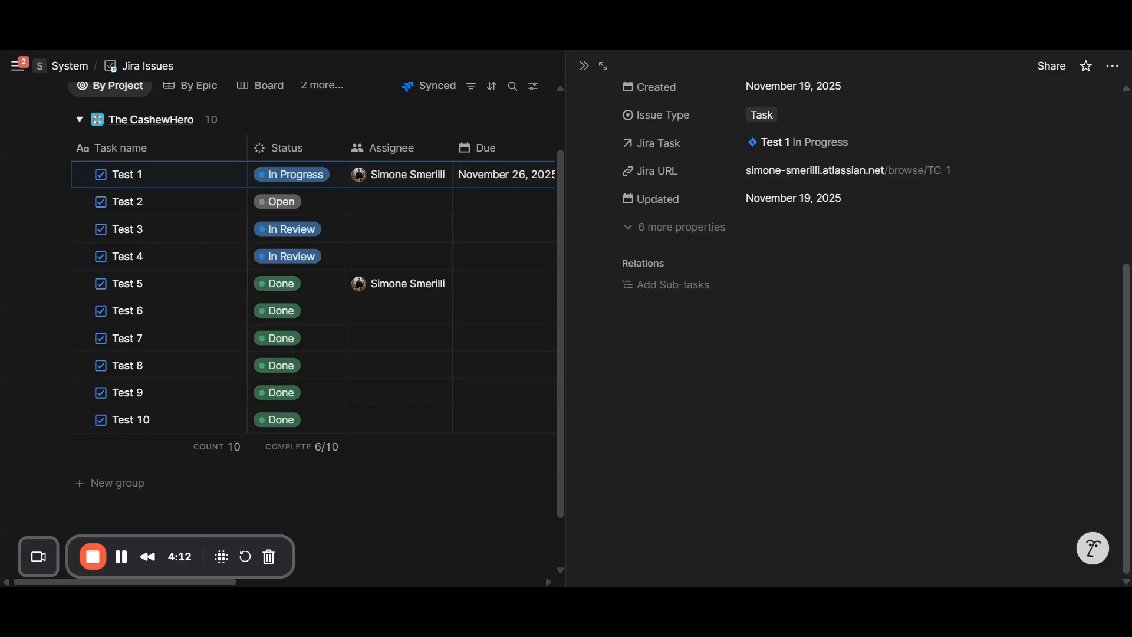
Step: Check the block options of the empty text line in Test 1's body and open the issue as a full page
click(607, 339)
click(671, 384)
click(607, 339)
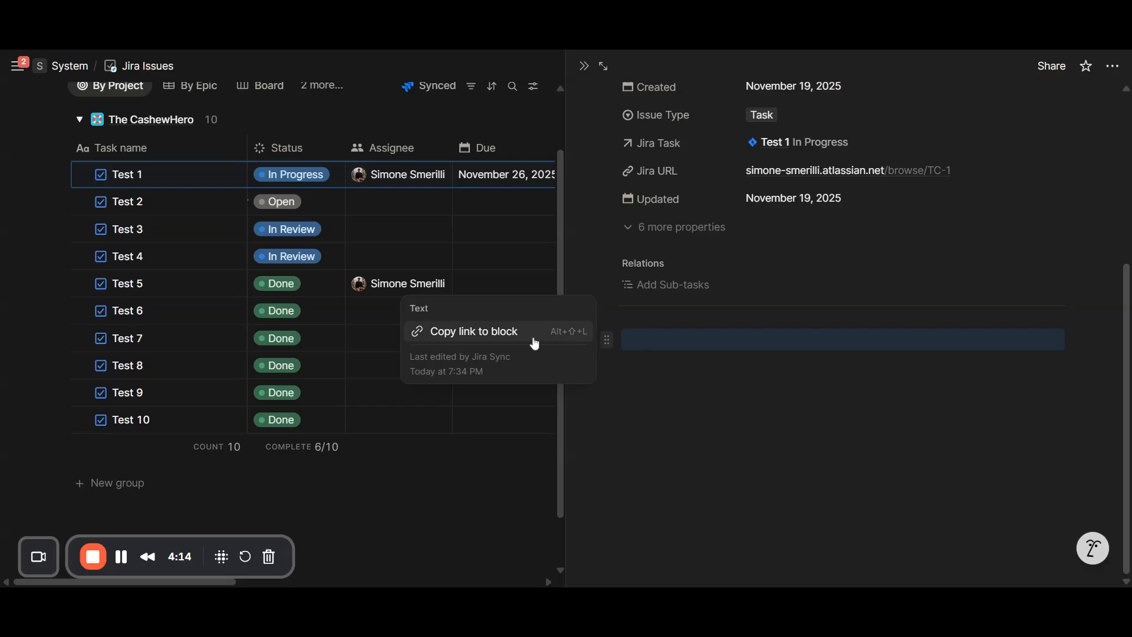
click(645, 339)
click(604, 66)
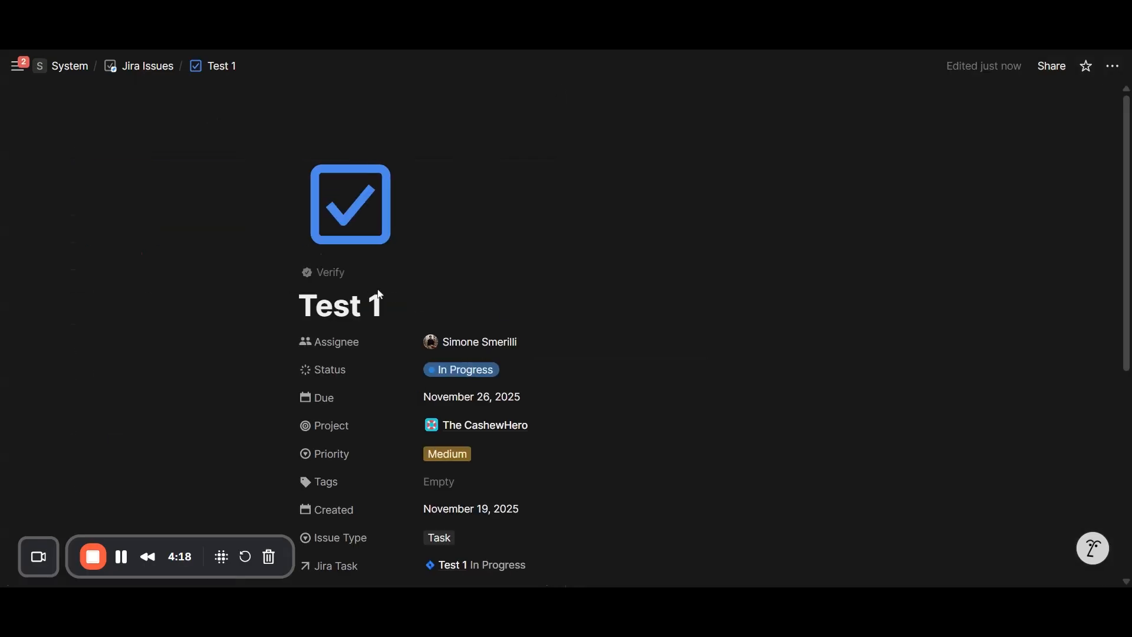
Step: Return from the Test 1 page to the Jira Issues database and move it into the Jira Dashboard page
scroll(392, 311, down, 6)
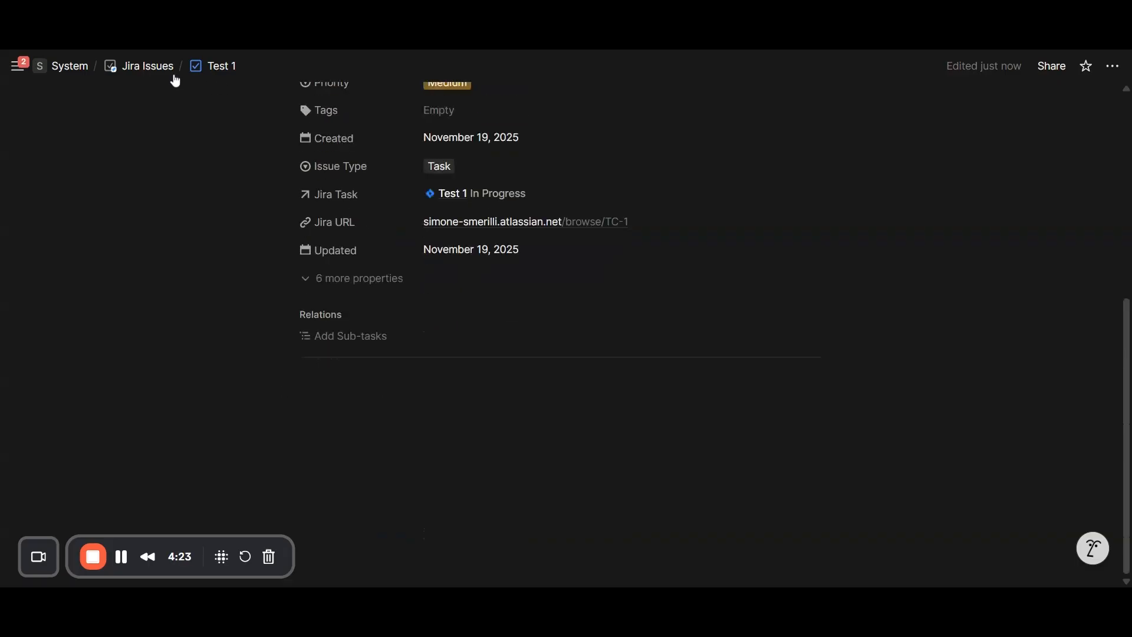
click(162, 68)
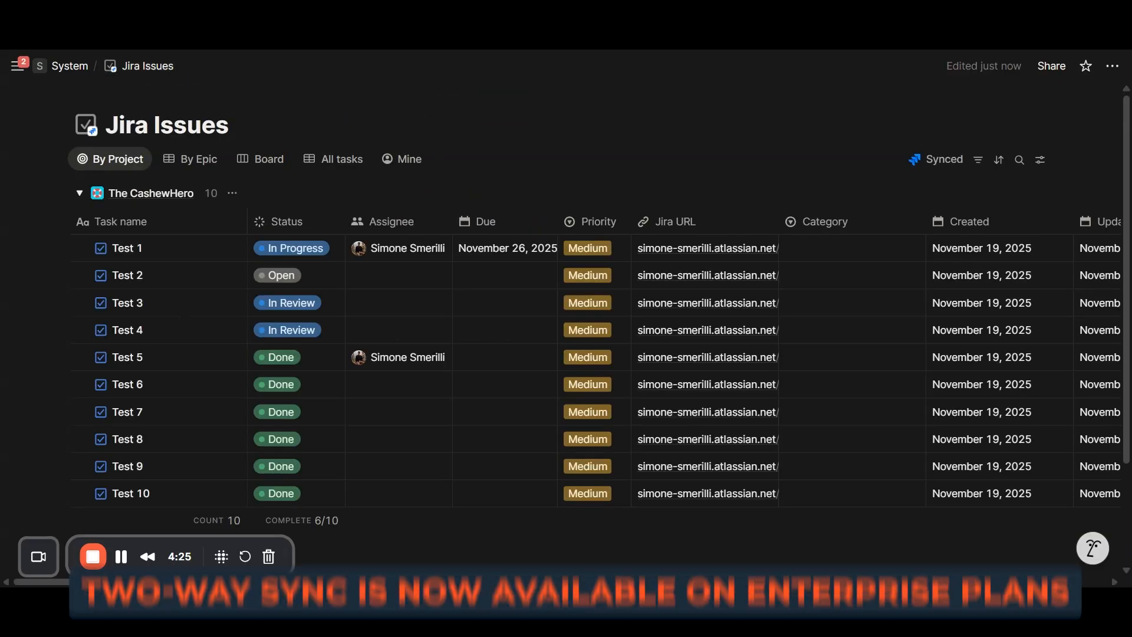
click(1112, 65)
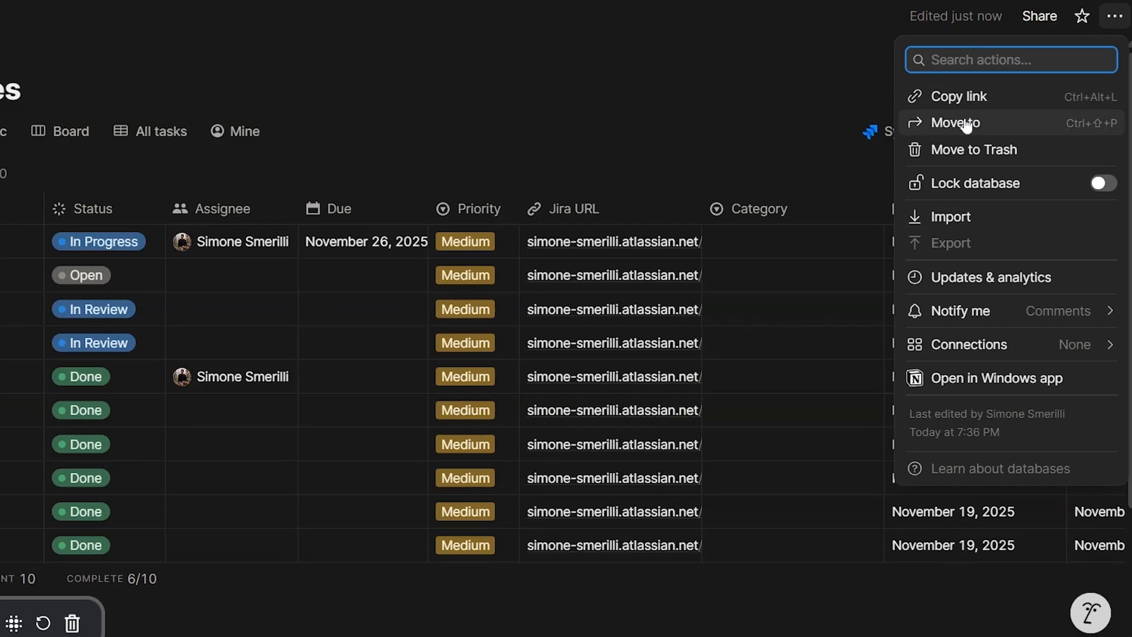
click(966, 124)
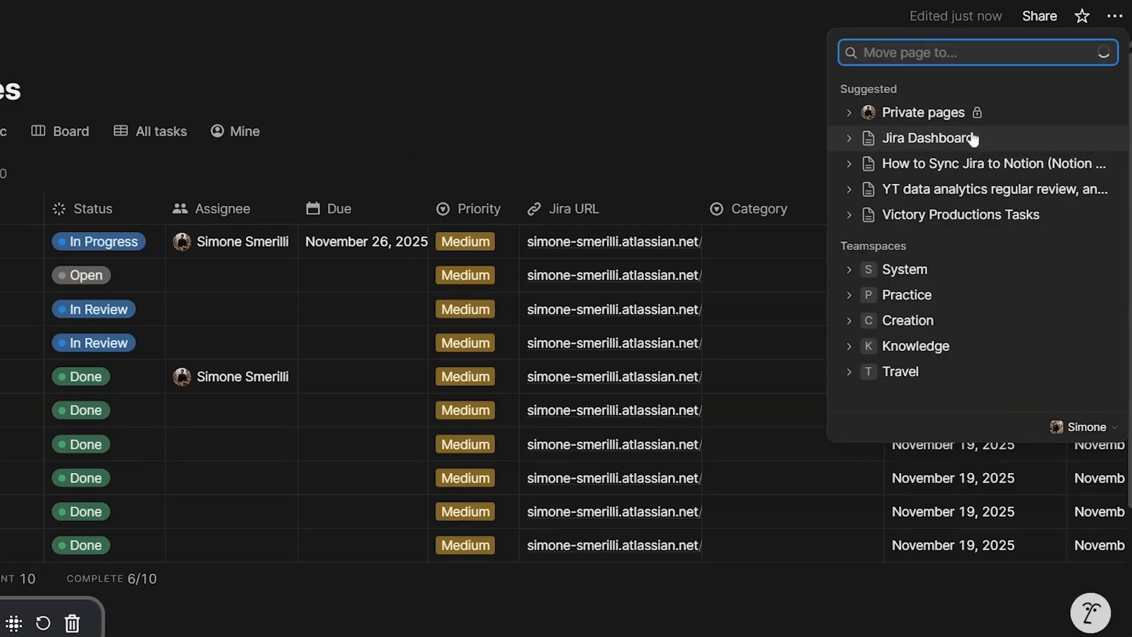
click(971, 138)
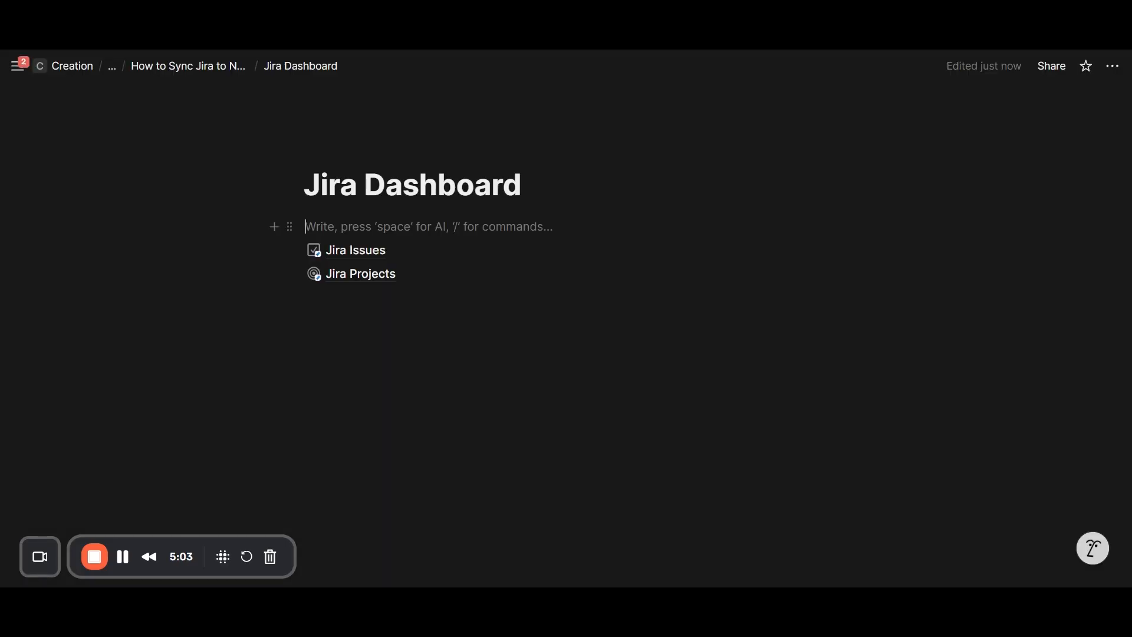
Step: Open the Jira Projects database and review The CashewHero project's properties and related tasks in side peek
click(387, 251)
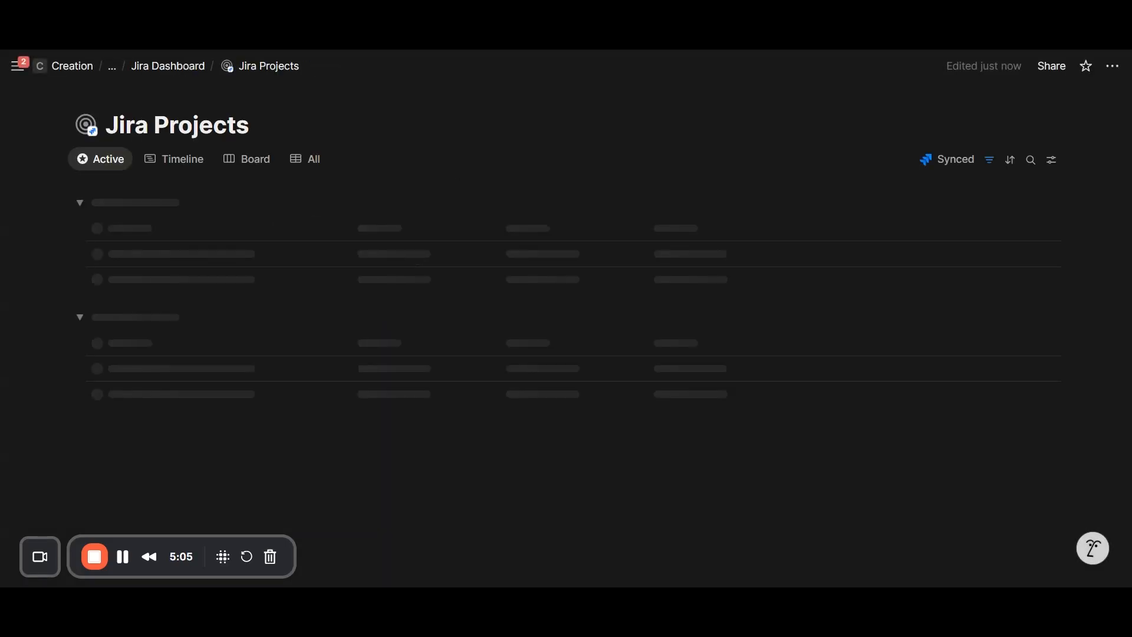
click(255, 252)
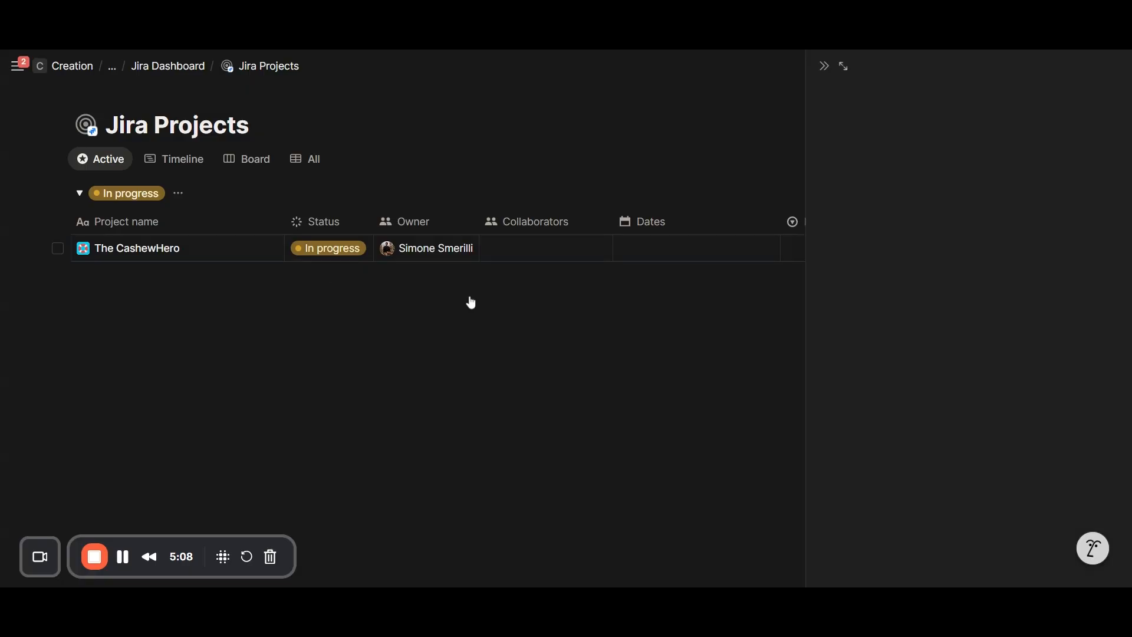
scroll(735, 331, down, 4)
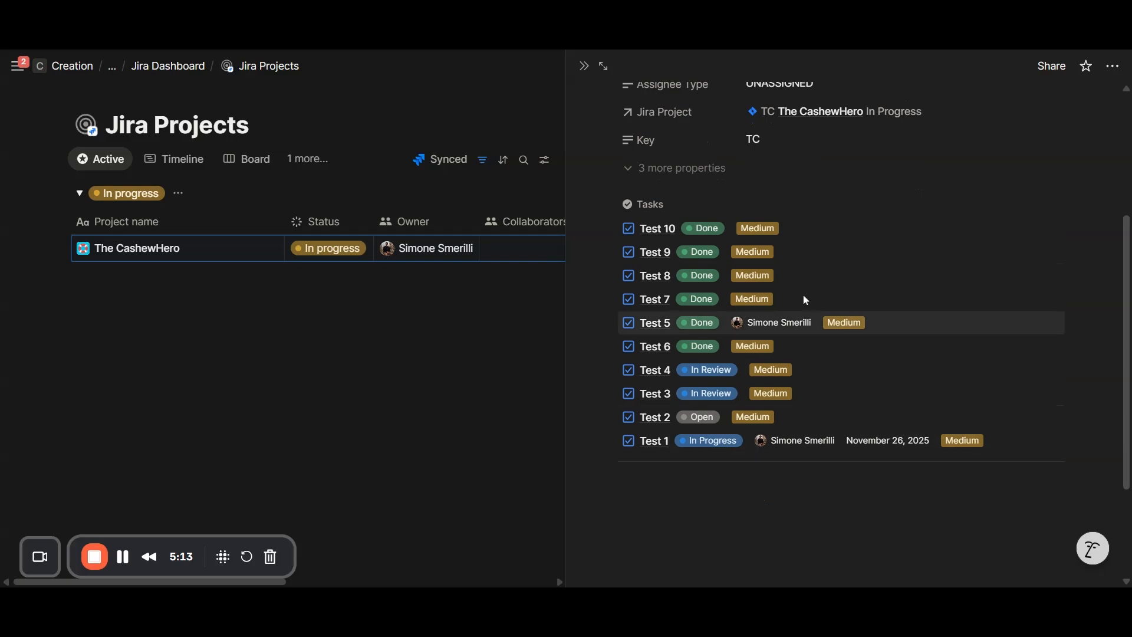
scroll(722, 206, up, 3)
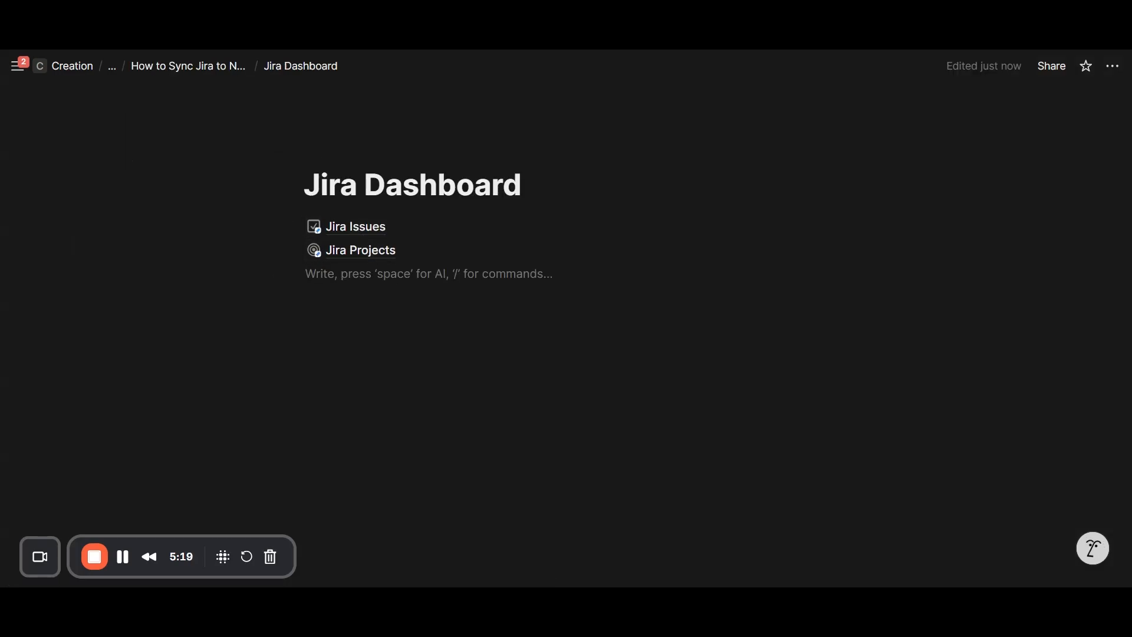
Step: Insert a vertical bar chart below the databases on the Jira Dashboard page, using Jira Issues as its data source
text(/chart)
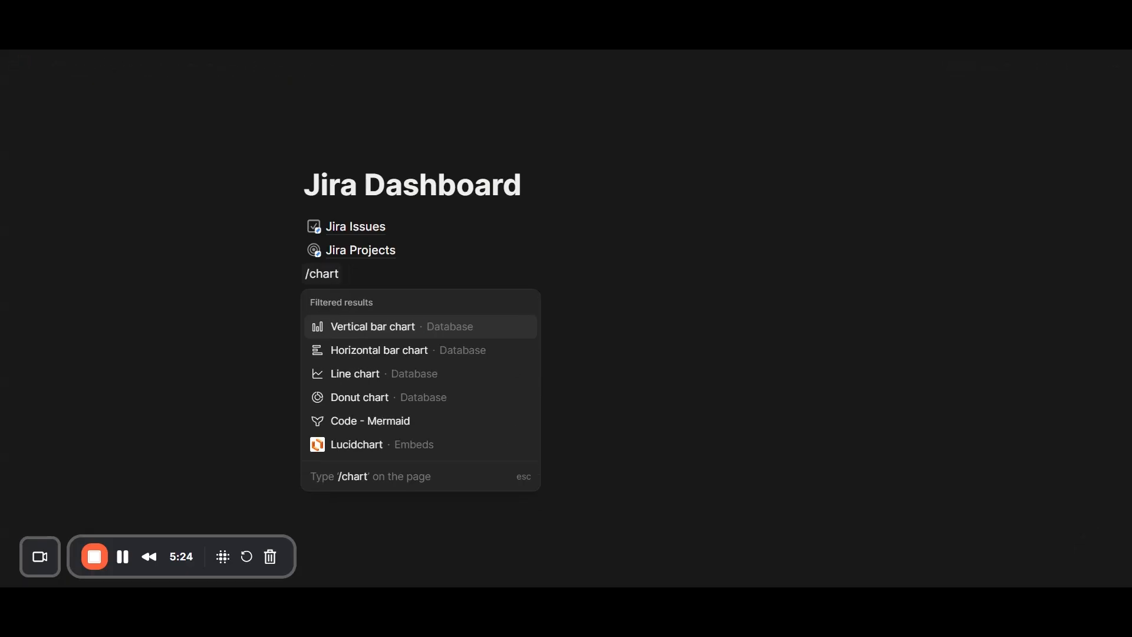
key(Return)
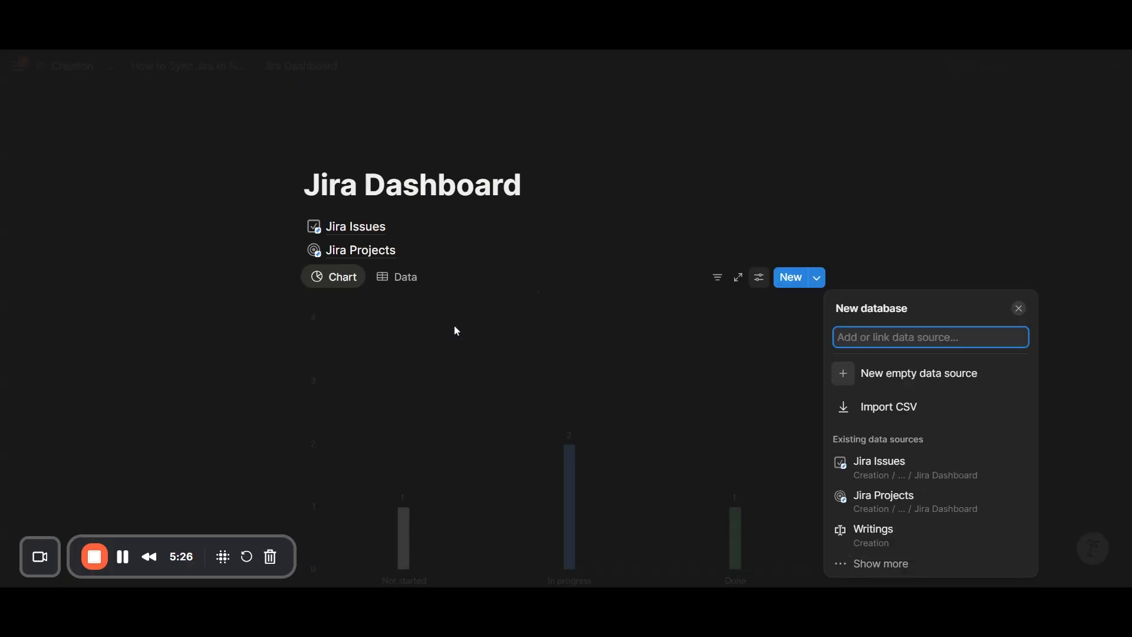
click(888, 481)
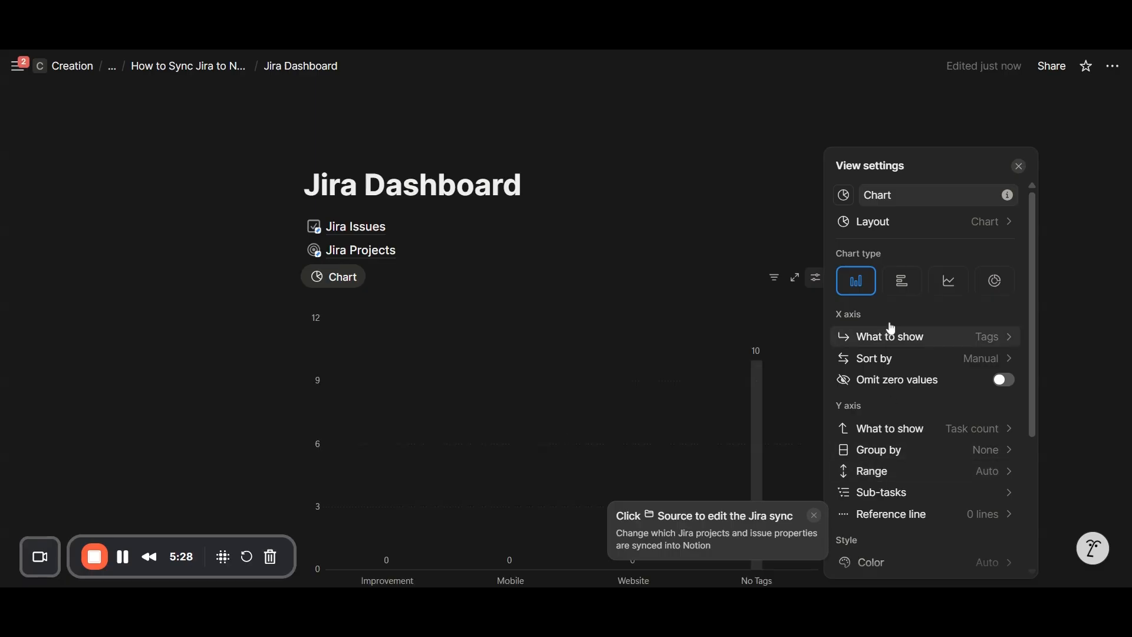
Step: Set the chart's X axis to Assignee and sort it by task count from high to low
click(941, 339)
click(929, 338)
scroll(935, 331, down, 2)
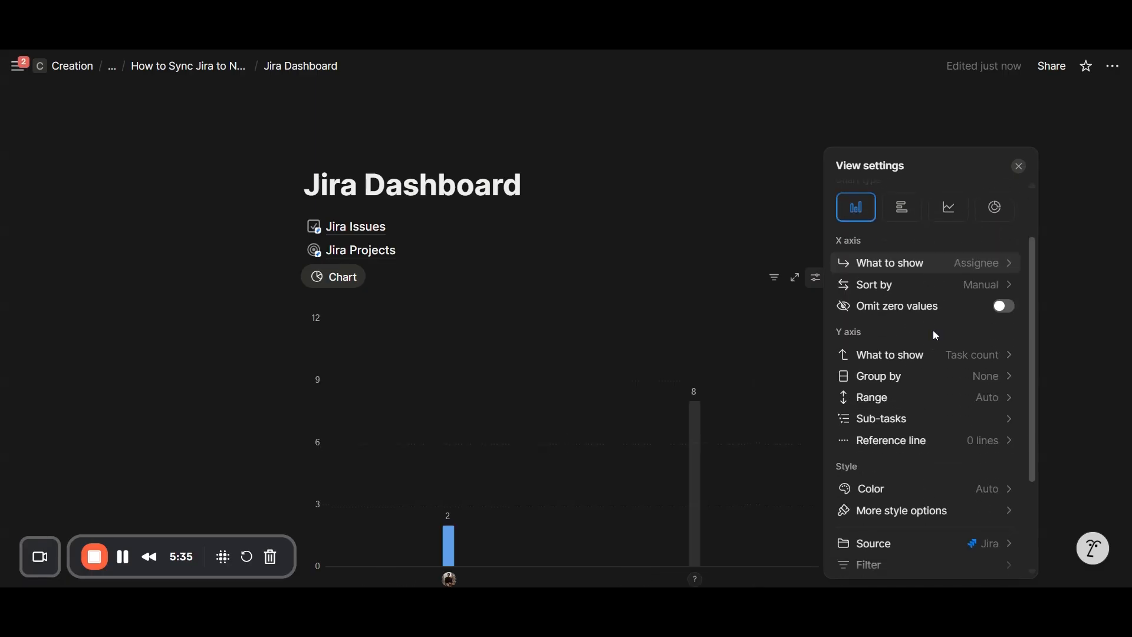
click(938, 286)
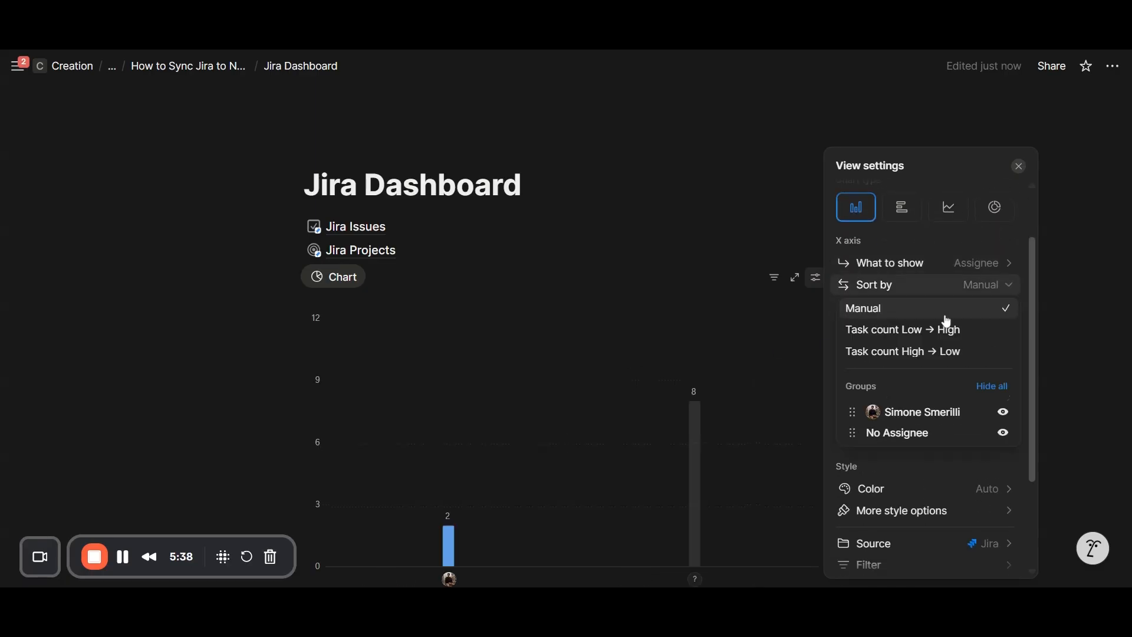
click(934, 349)
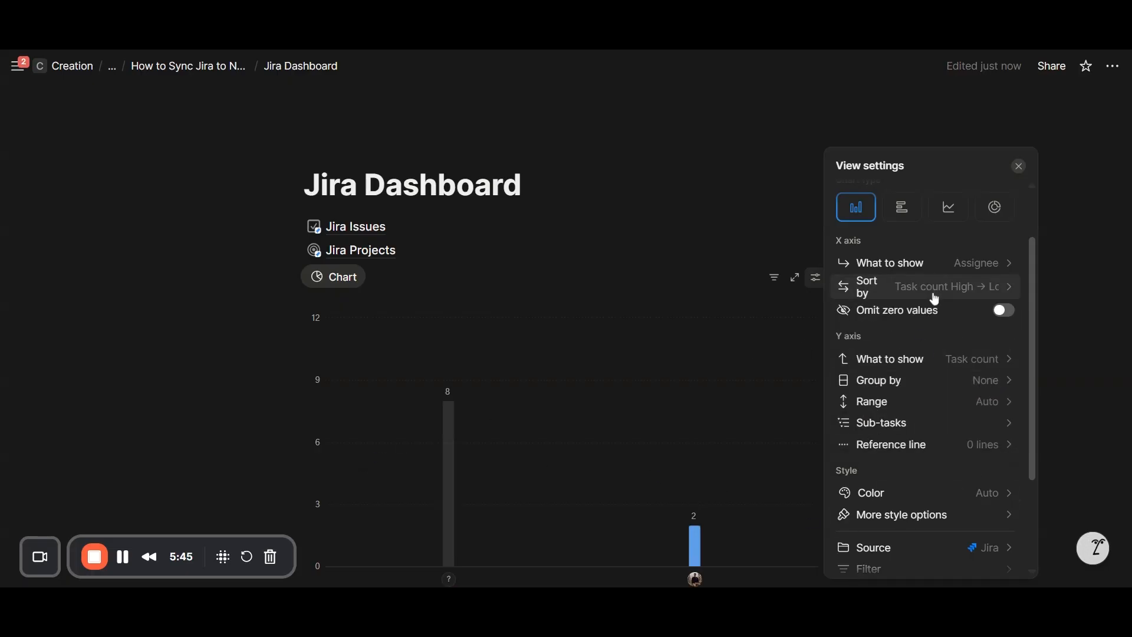
Step: Look through the properties available for the chart's Y axis, leaving Task count selected
scroll(935, 321, down, 2)
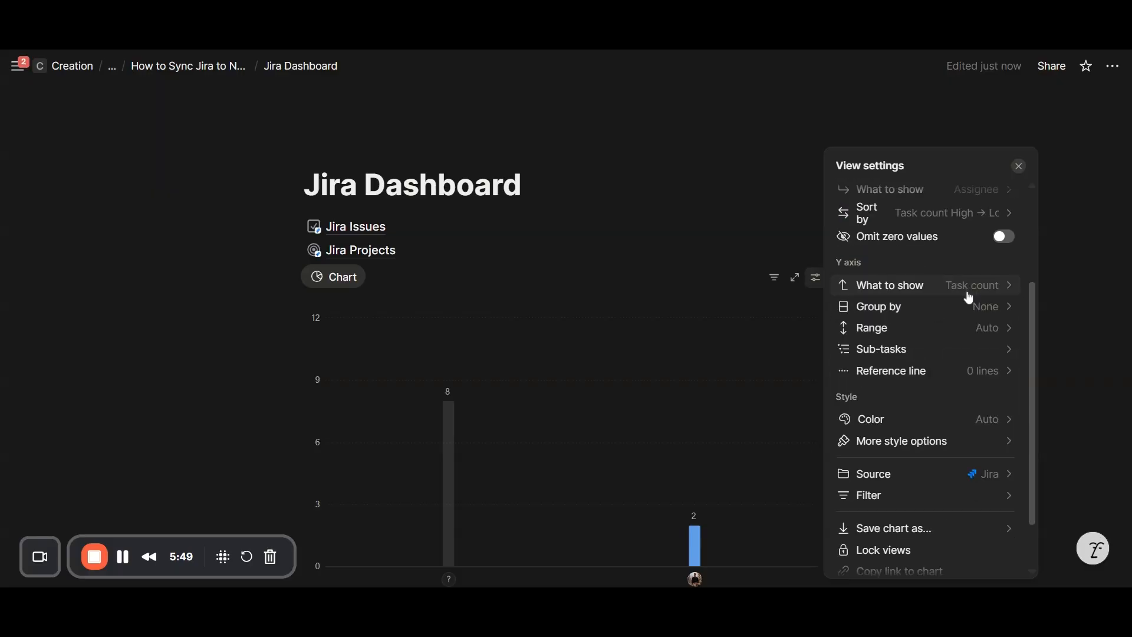
click(968, 286)
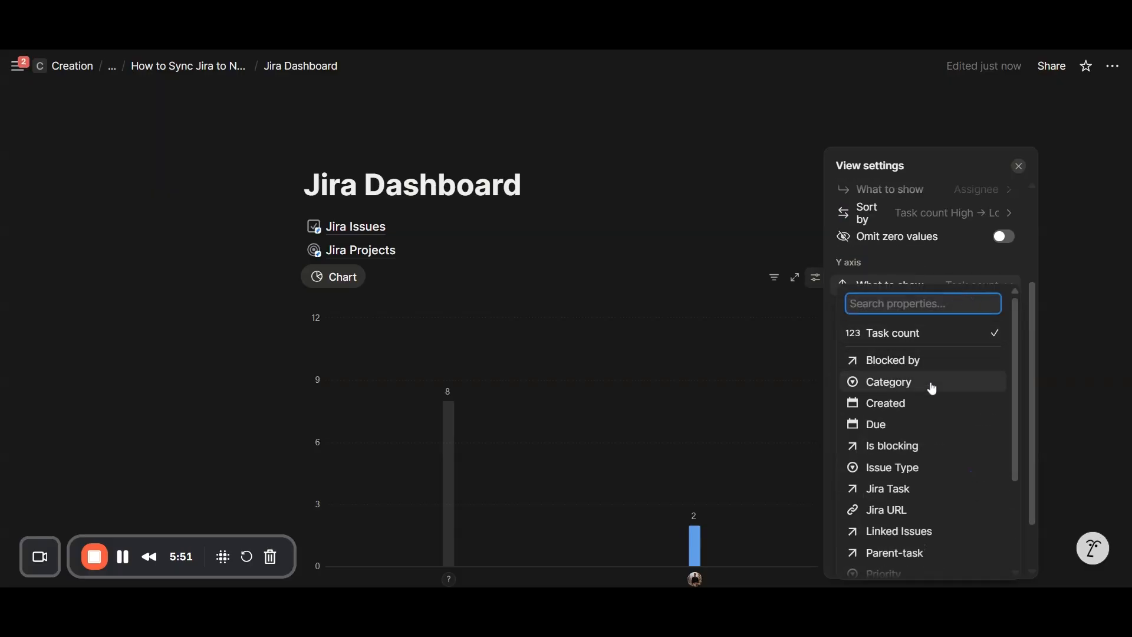
scroll(944, 425, down, 3)
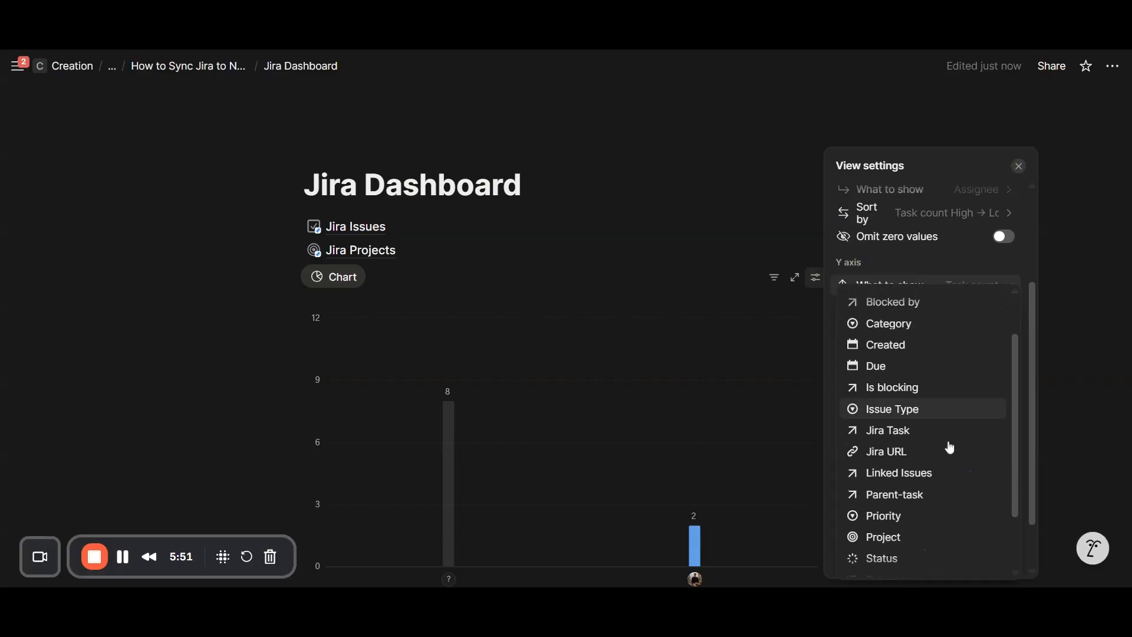
click(927, 257)
Step: Add a reference line to the chart's Y axis, trying a value of 10 before setting it to 5
click(927, 375)
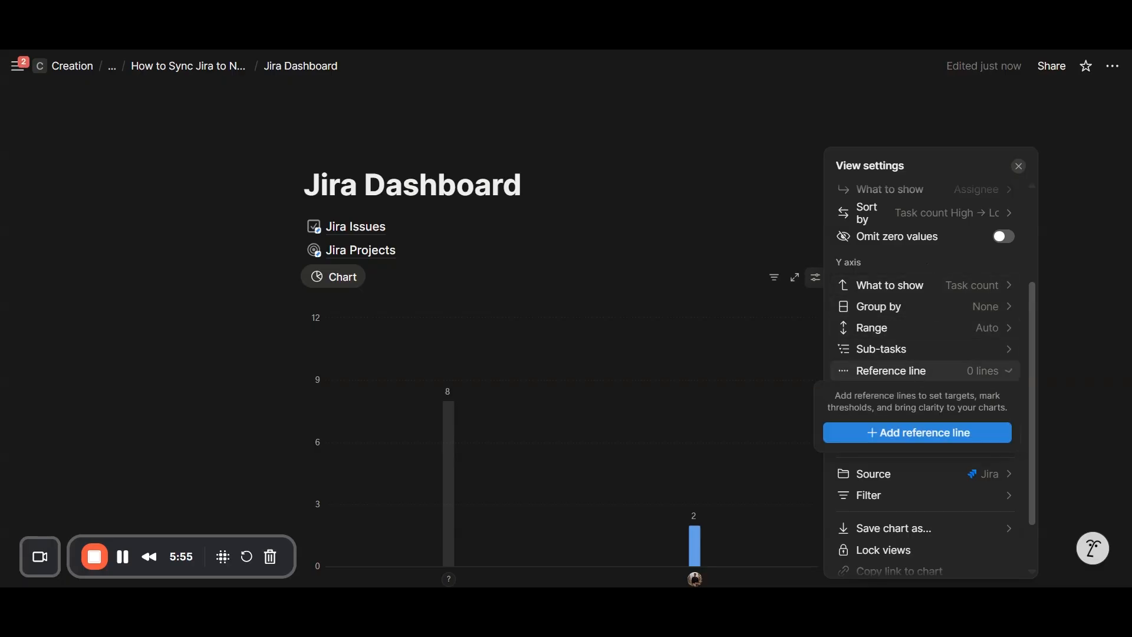
click(918, 433)
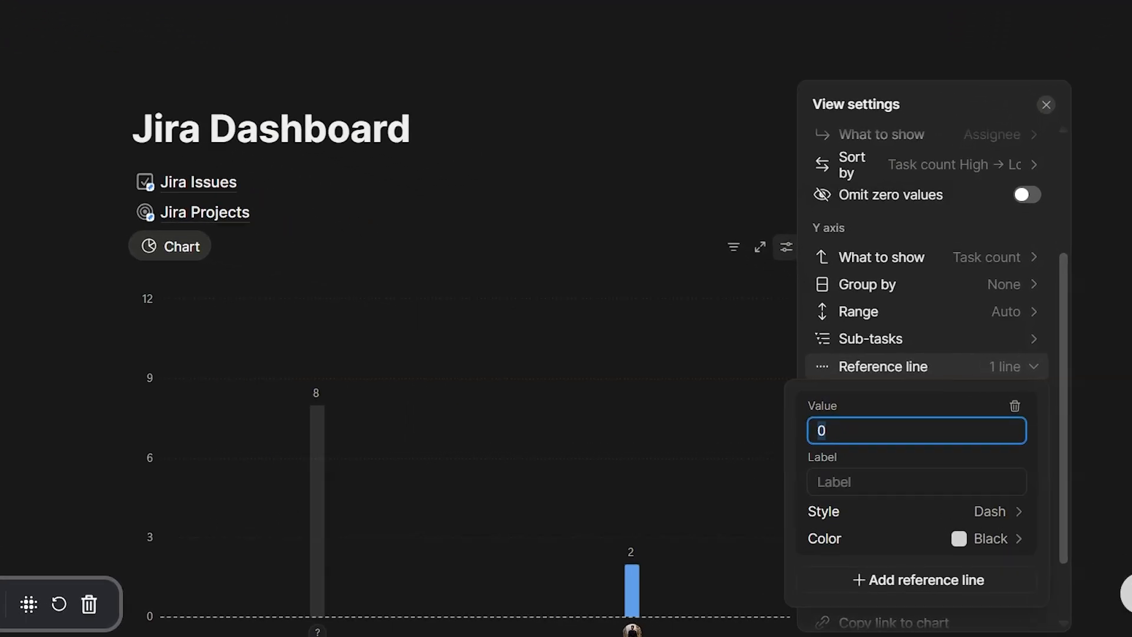
text(10)
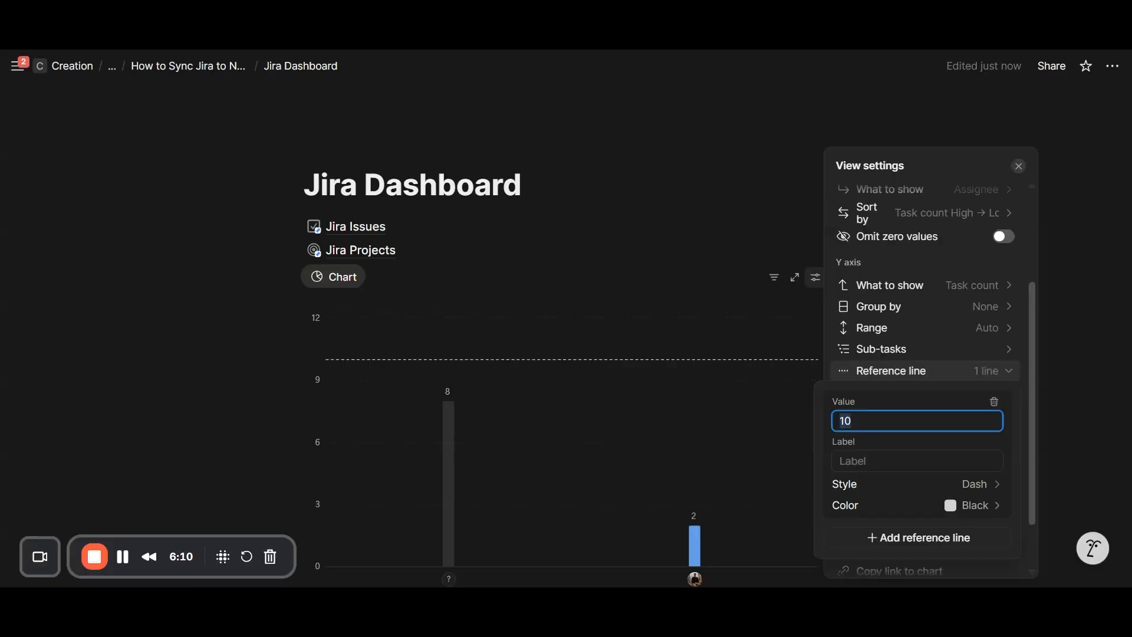
text(5)
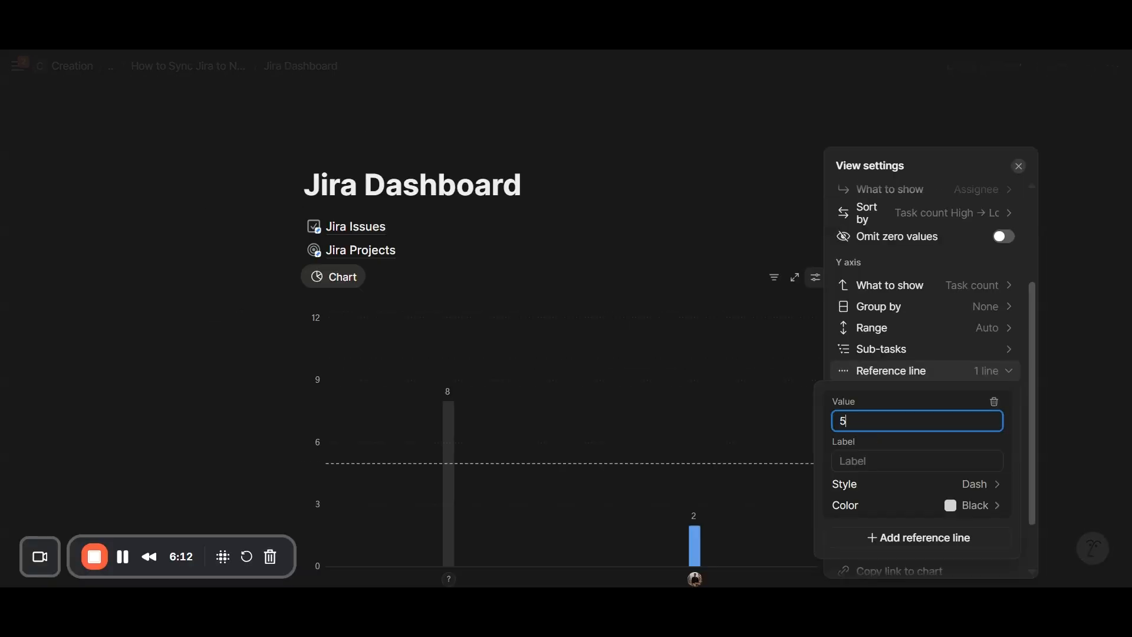
Step: Try the solid style on the reference line, set it back to Dash, and change its color to Light Gray
click(979, 485)
click(921, 504)
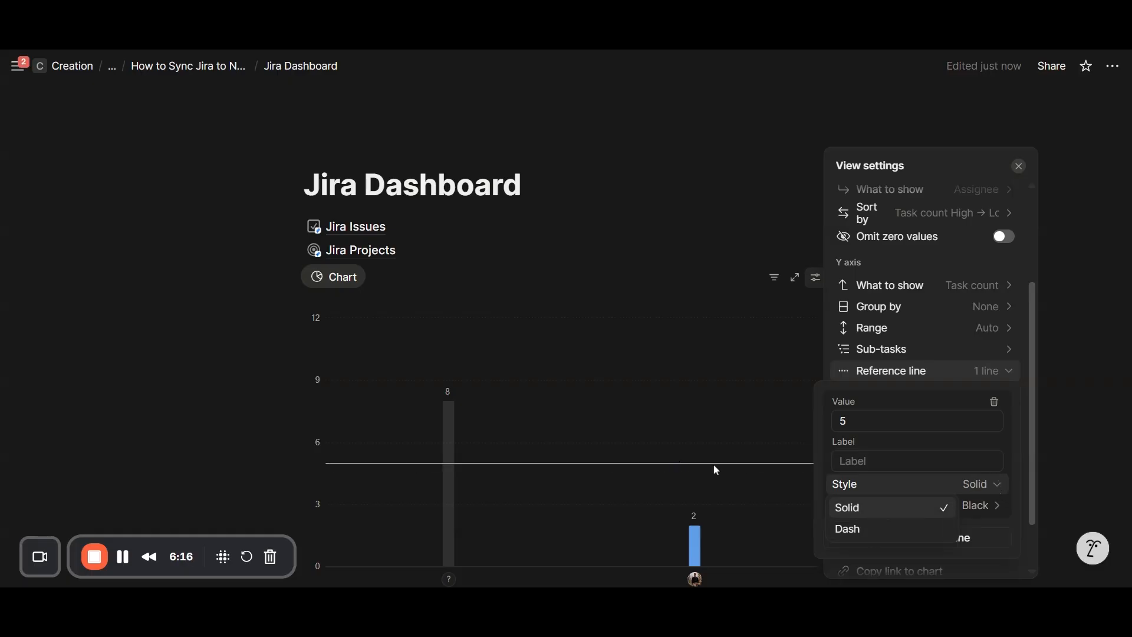
click(840, 529)
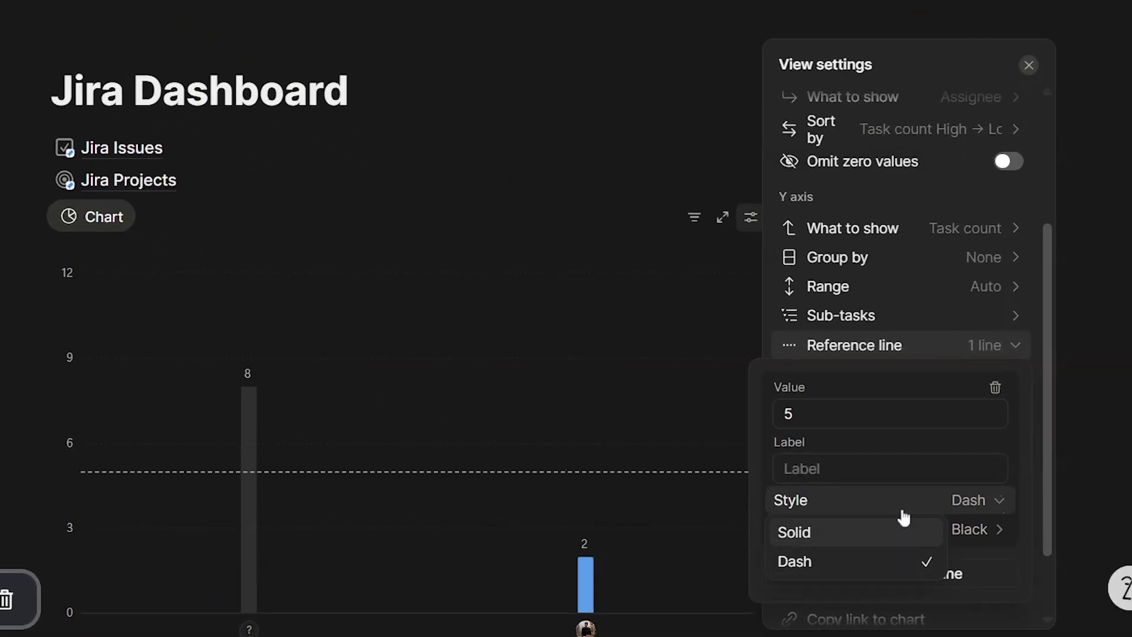
click(936, 529)
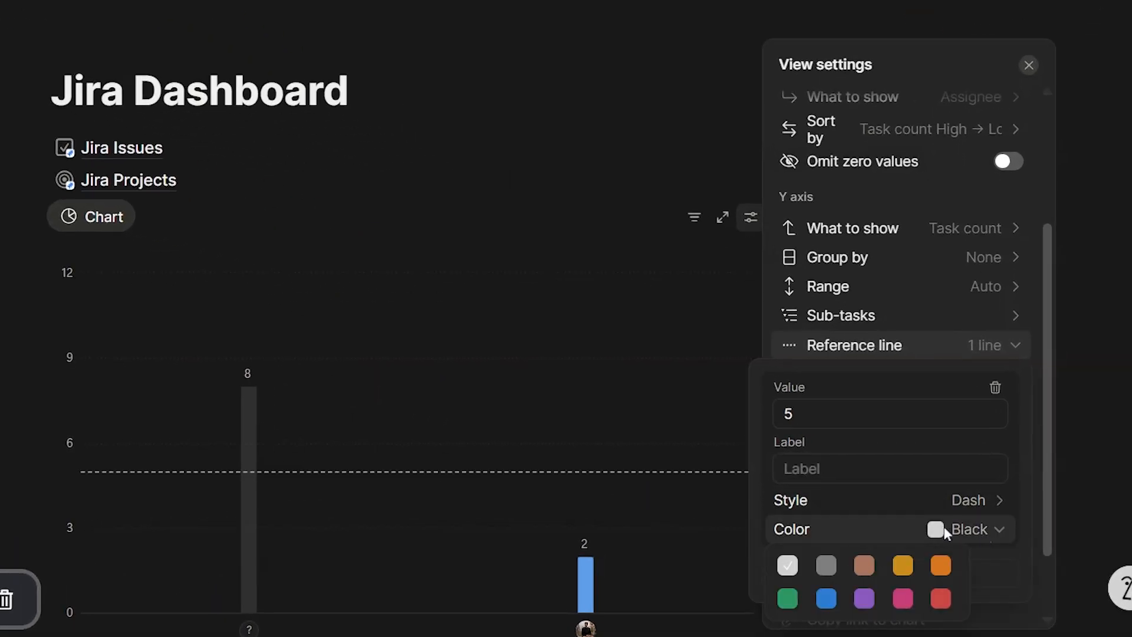
click(825, 565)
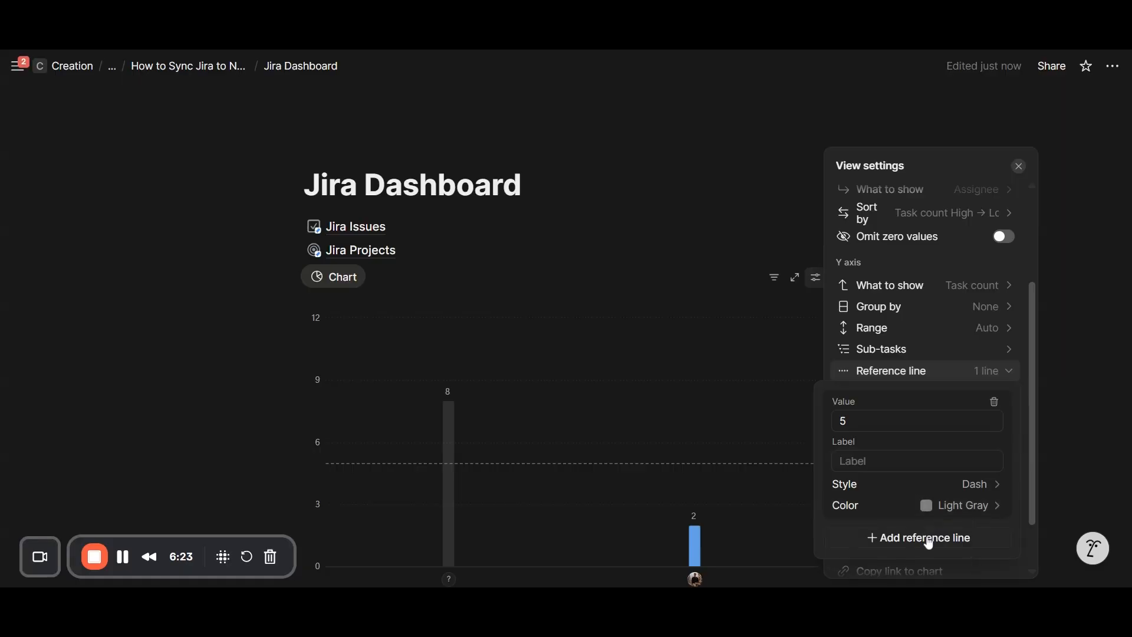
Step: Label the reference line "Max capacity per user" and close its settings
click(896, 461)
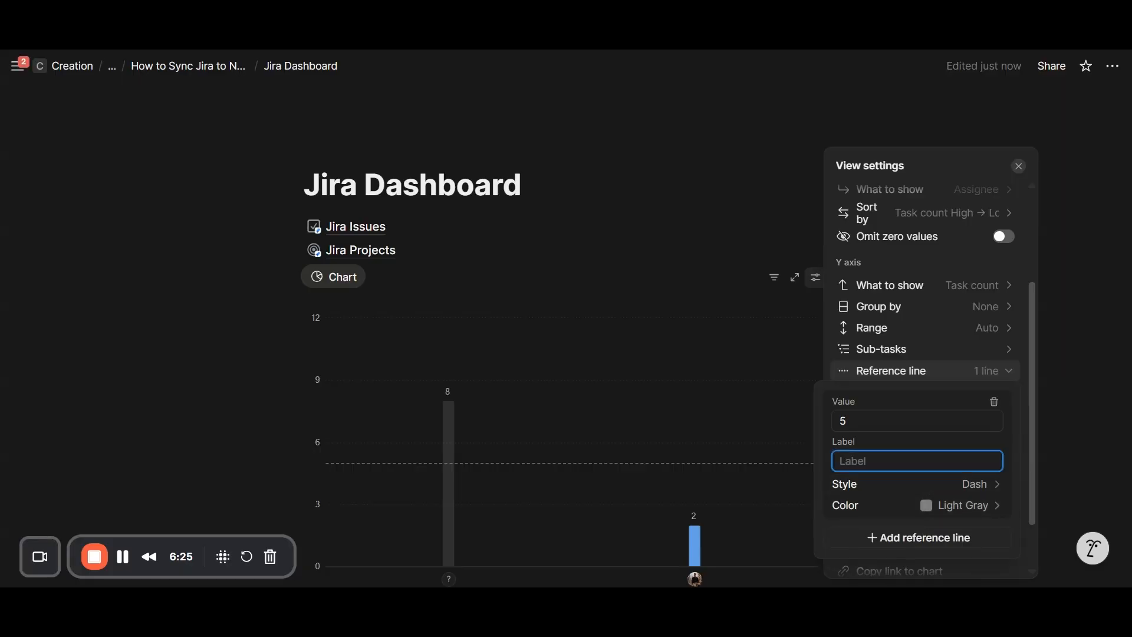
text(Max capacity per user)
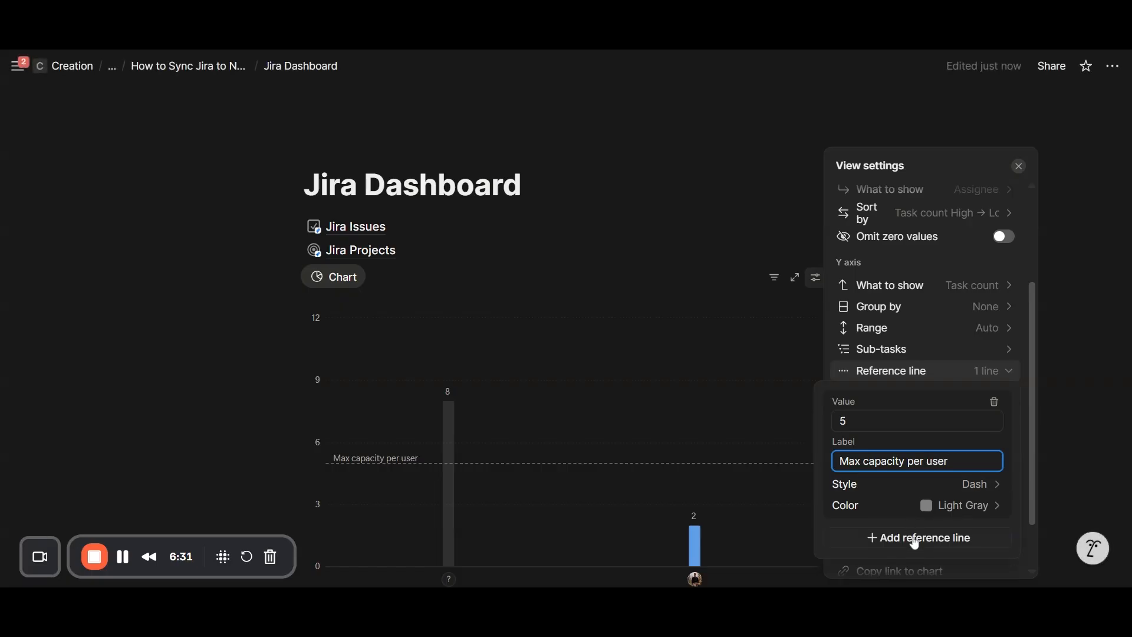
click(898, 373)
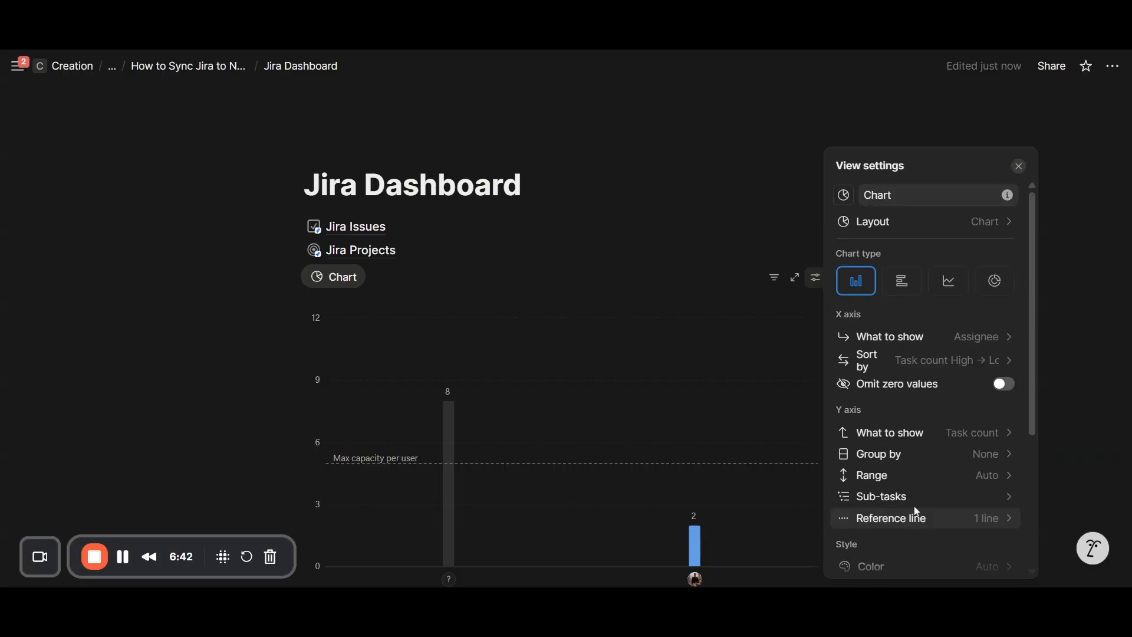
Step: Filter the chart to issues whose Status is To-do or In progress and save the filter for everyone
scroll(908, 484, down, 2)
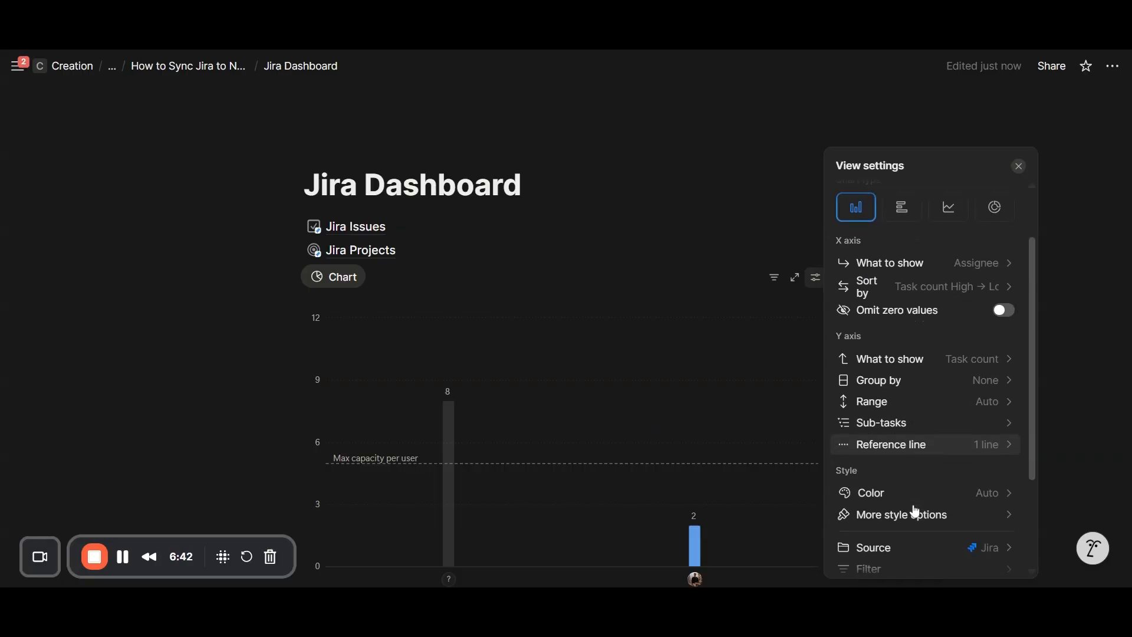
click(904, 563)
scroll(875, 413, down, 1)
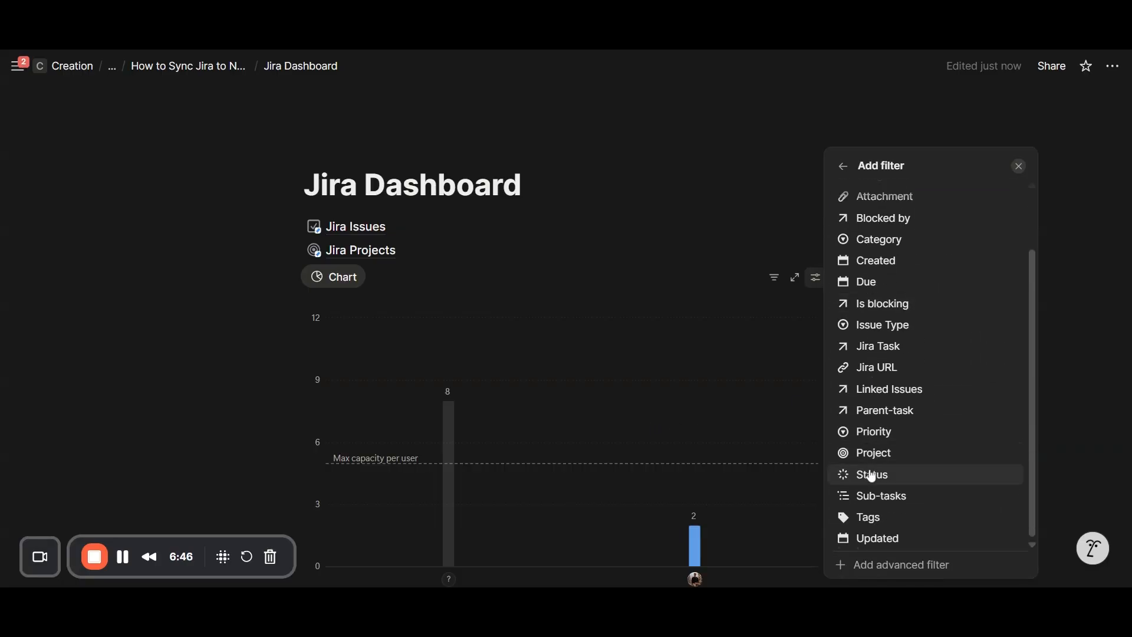
click(875, 473)
click(920, 340)
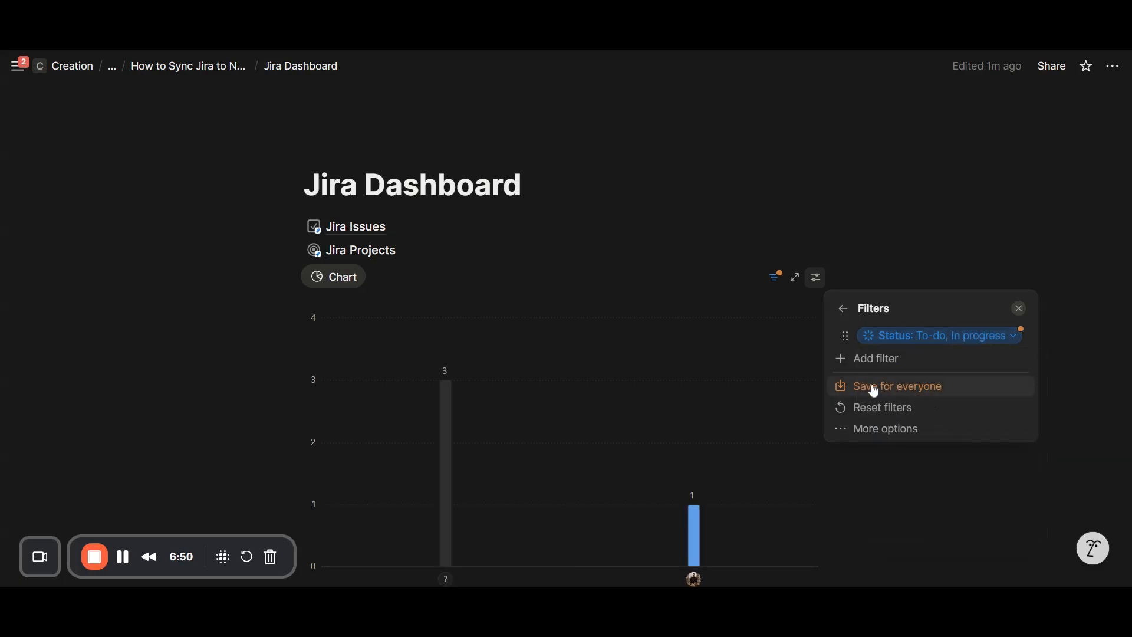
click(874, 388)
click(843, 309)
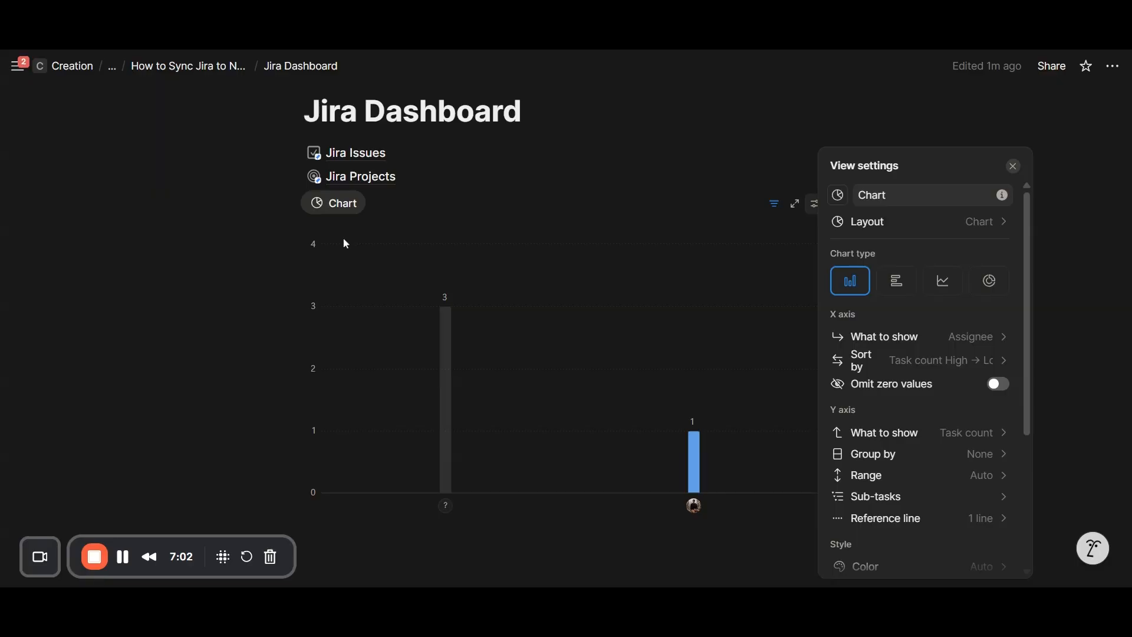
Step: Set the chart's label style to show both the avatar and the name of each assignee
scroll(944, 437, down, 4)
click(919, 380)
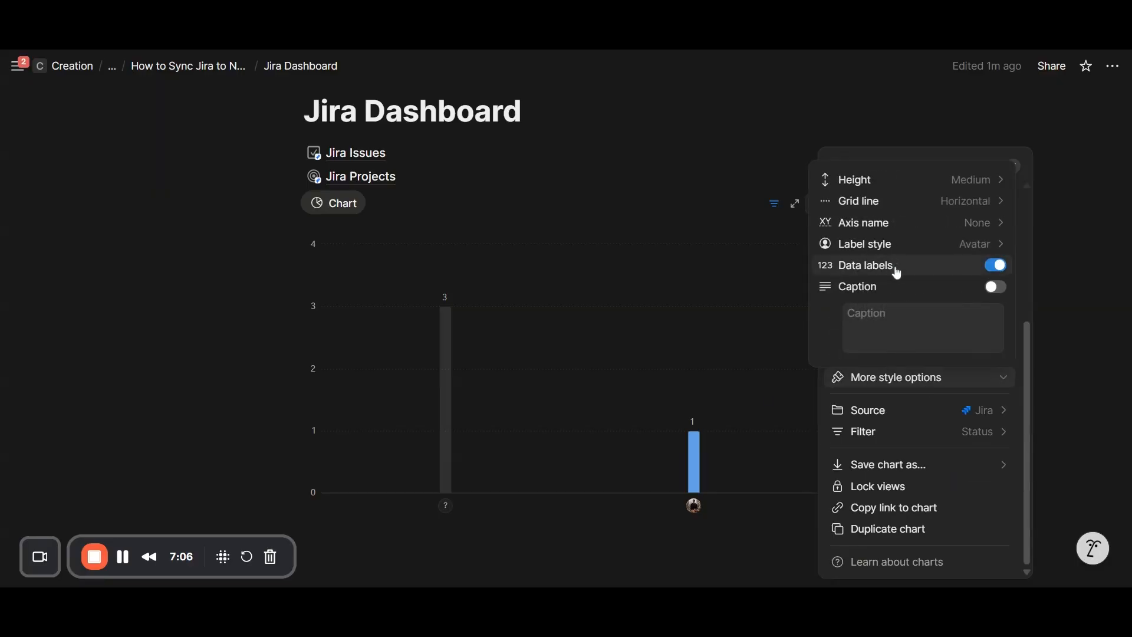
click(911, 244)
click(714, 242)
Step: Show axis names on both chart axes and set the grid lines to Both
click(911, 222)
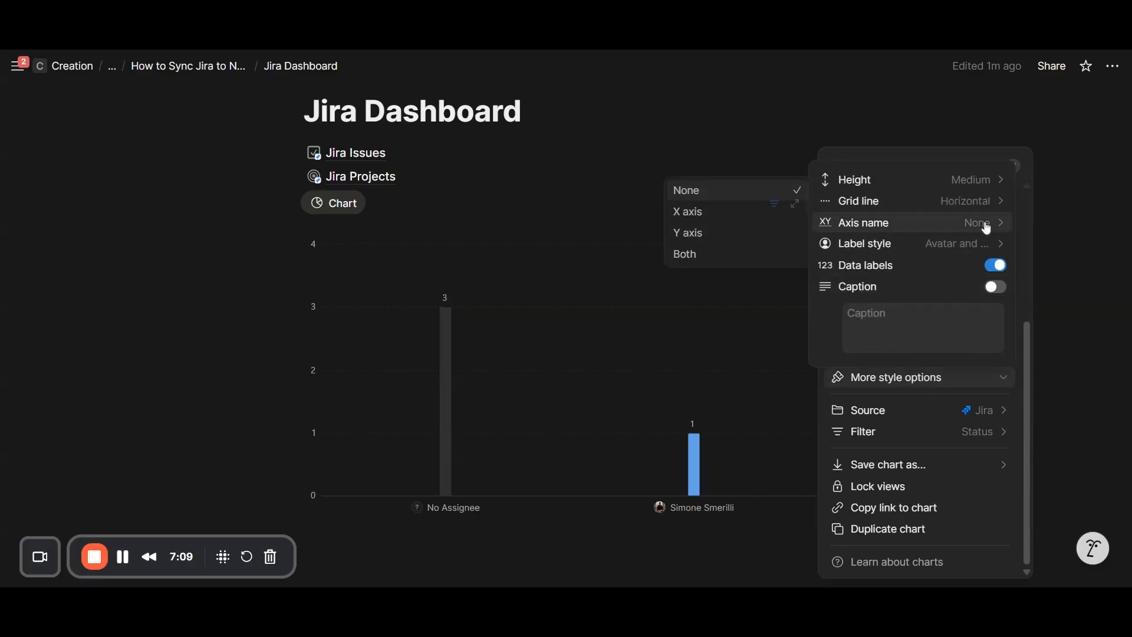
click(684, 254)
click(899, 200)
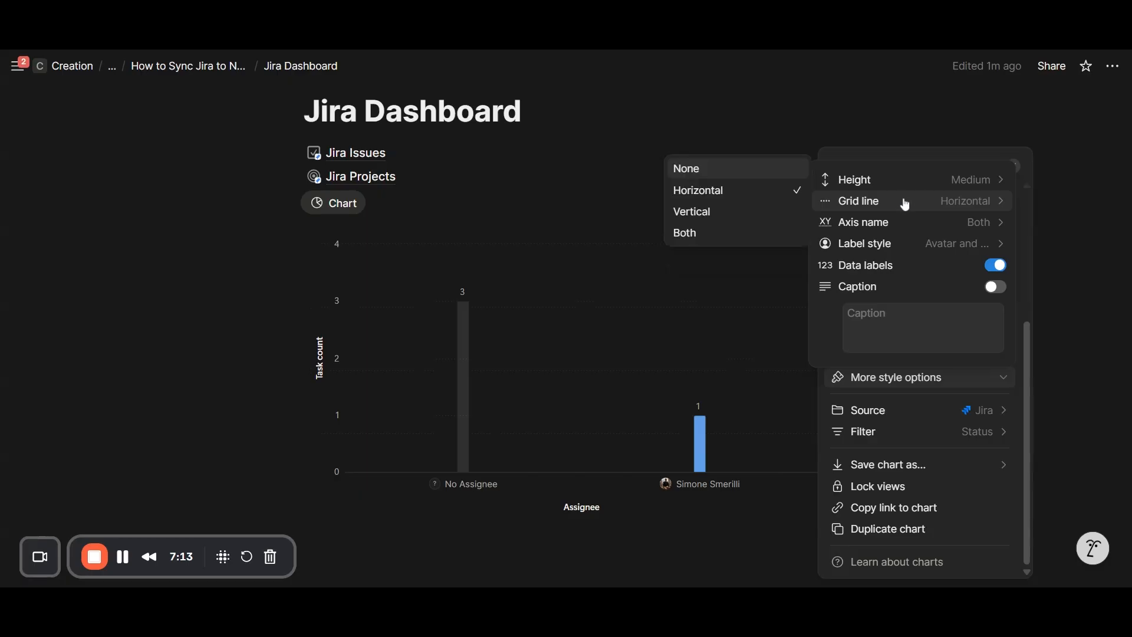
click(684, 230)
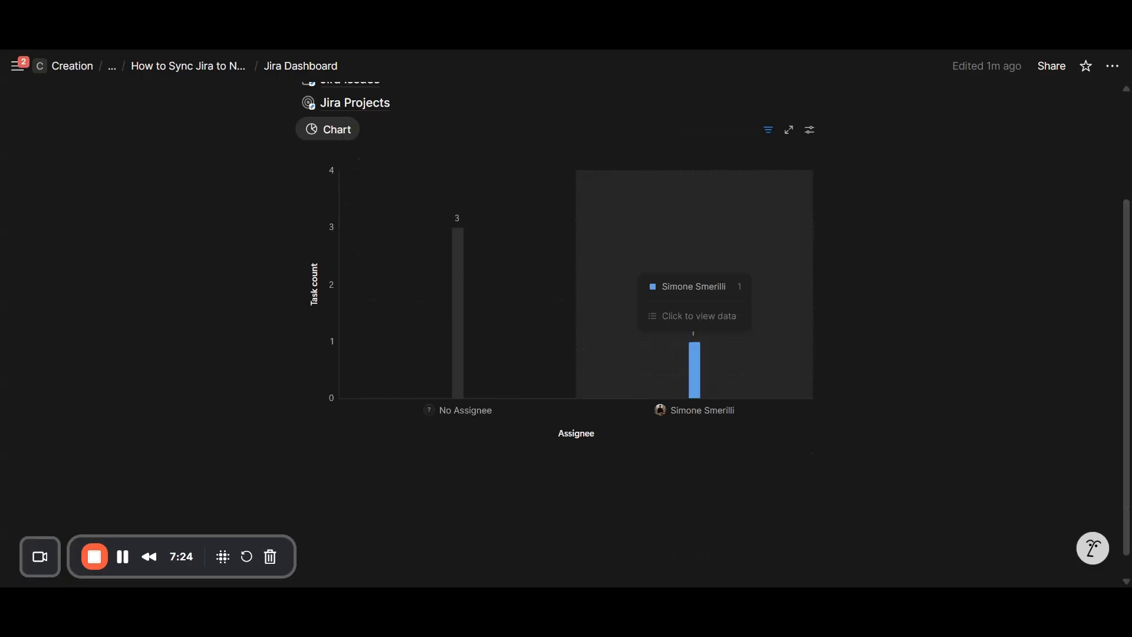
Step: Place an empty text block beside the chart as a second column and make the dashboard page full width
click(564, 507)
drag(285, 463, 765, 210)
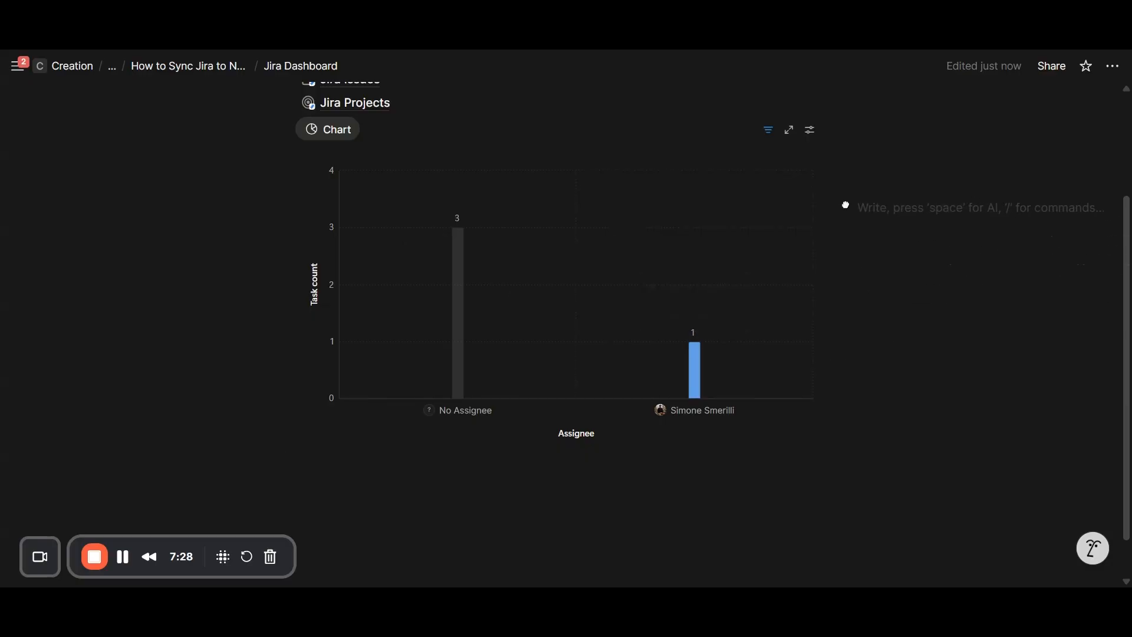
scroll(708, 295, up, 3)
click(1113, 66)
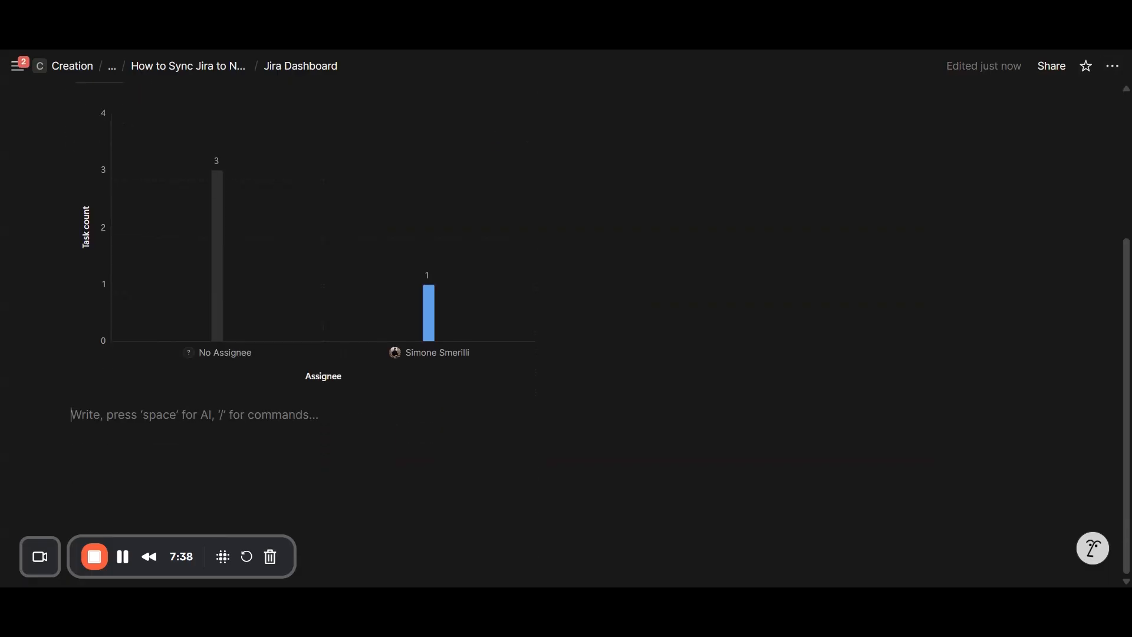
Step: Open the Jira Issues database to look over its existing views, and return to the Jira Dashboard
scroll(163, 231, up, 4)
click(121, 227)
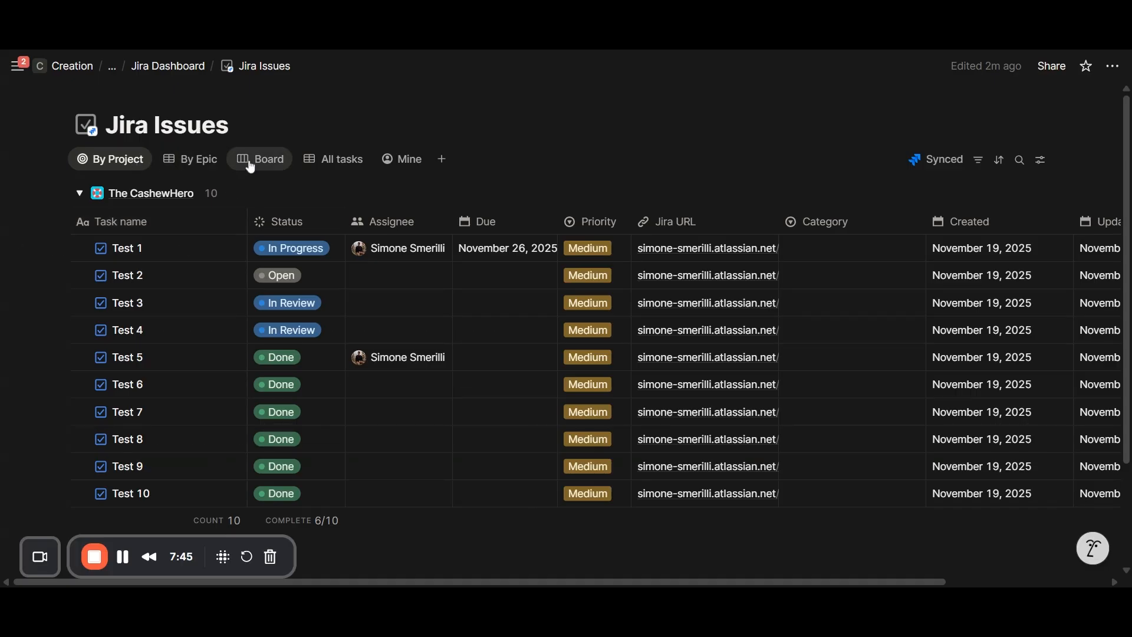
click(197, 67)
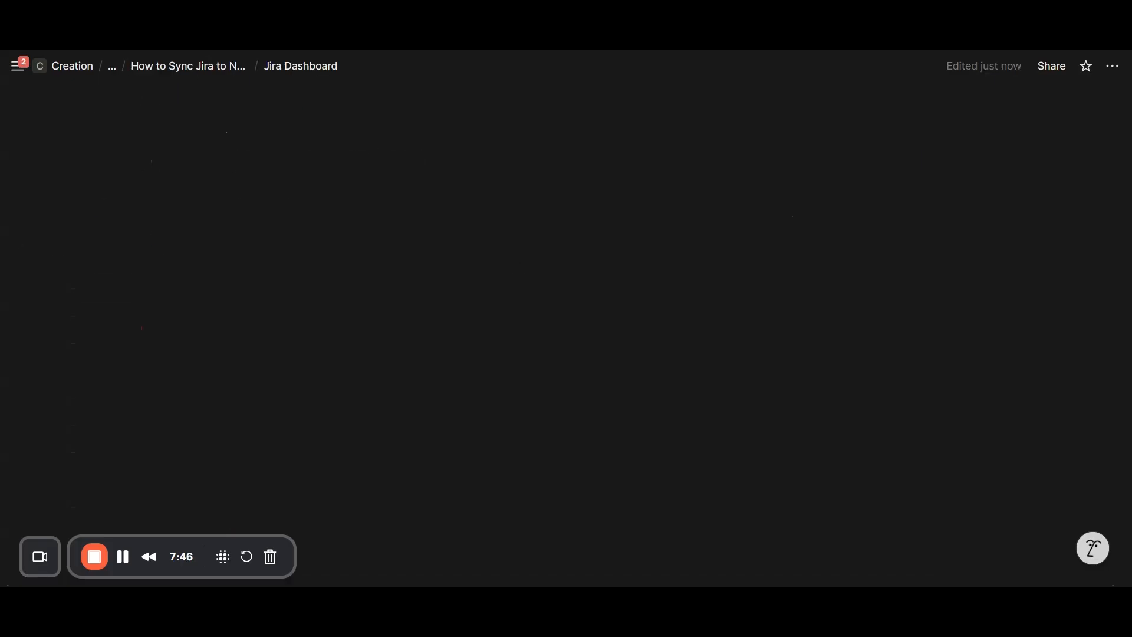
Step: Insert a table view below the chart with Jira Issues as its data source
scroll(424, 460, down, 3)
click(195, 416)
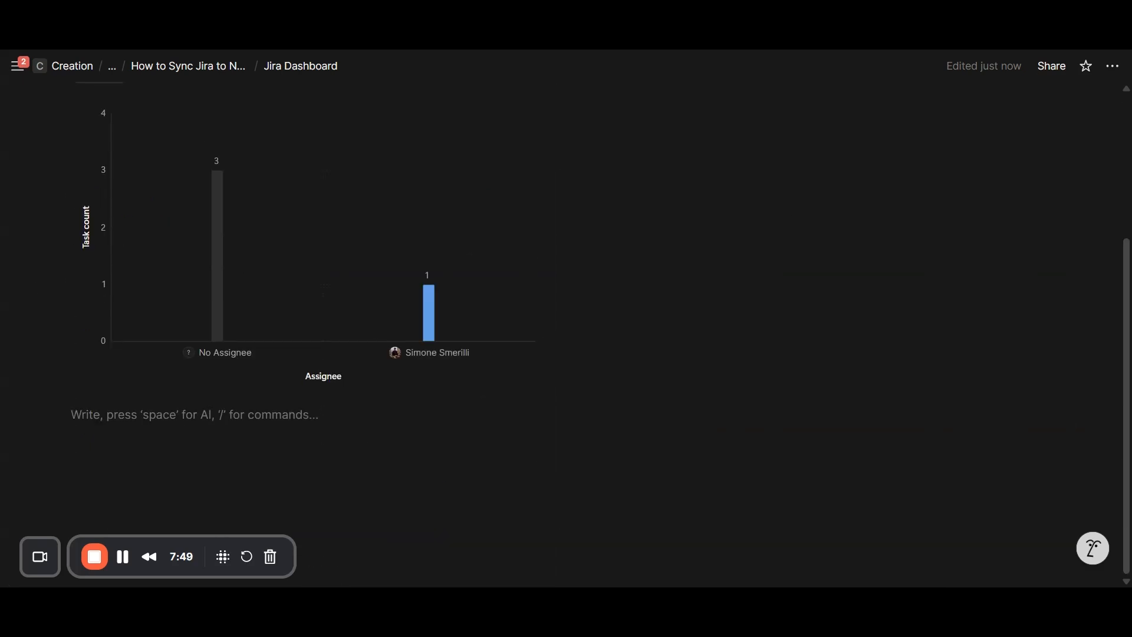
text(/table)
key(Return)
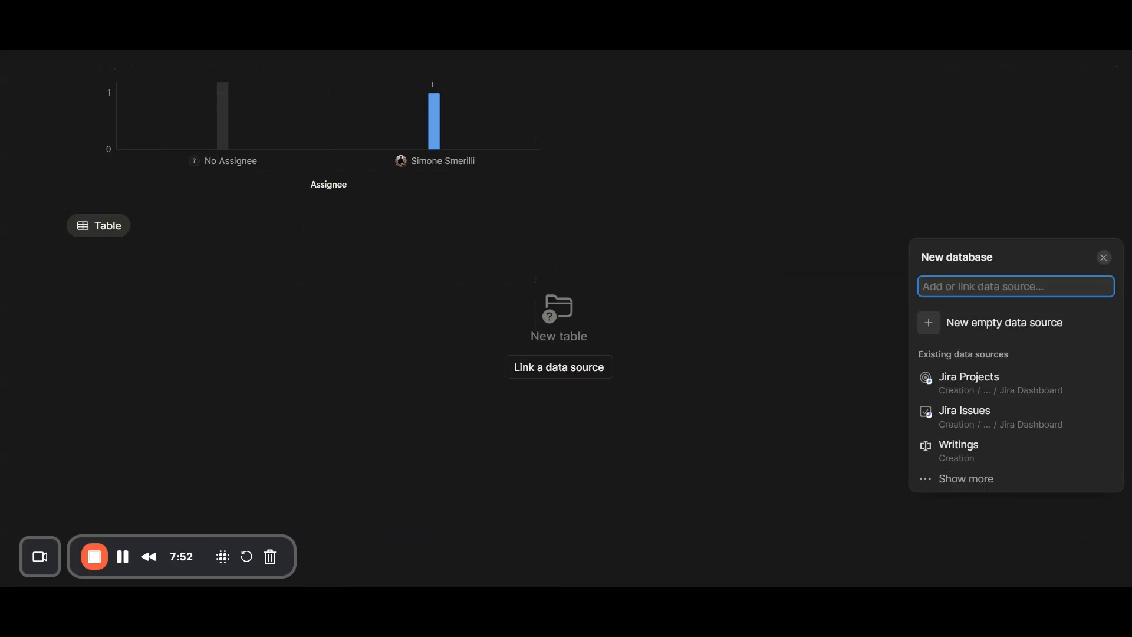
click(973, 418)
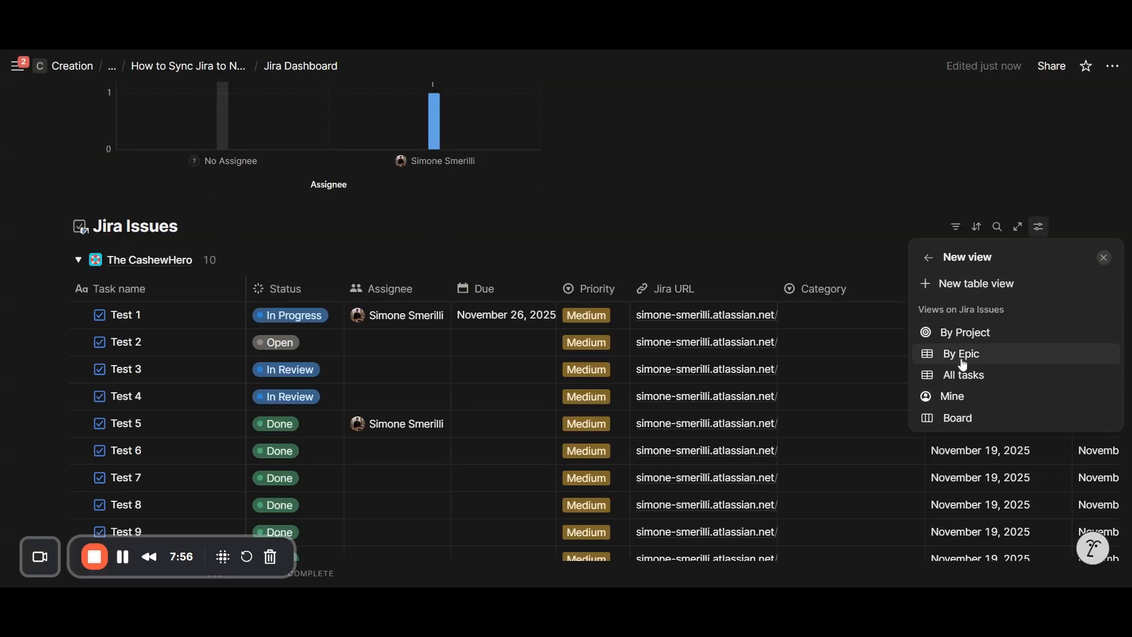
Step: Try the existing Board view for the linked Jira Issues block
click(960, 418)
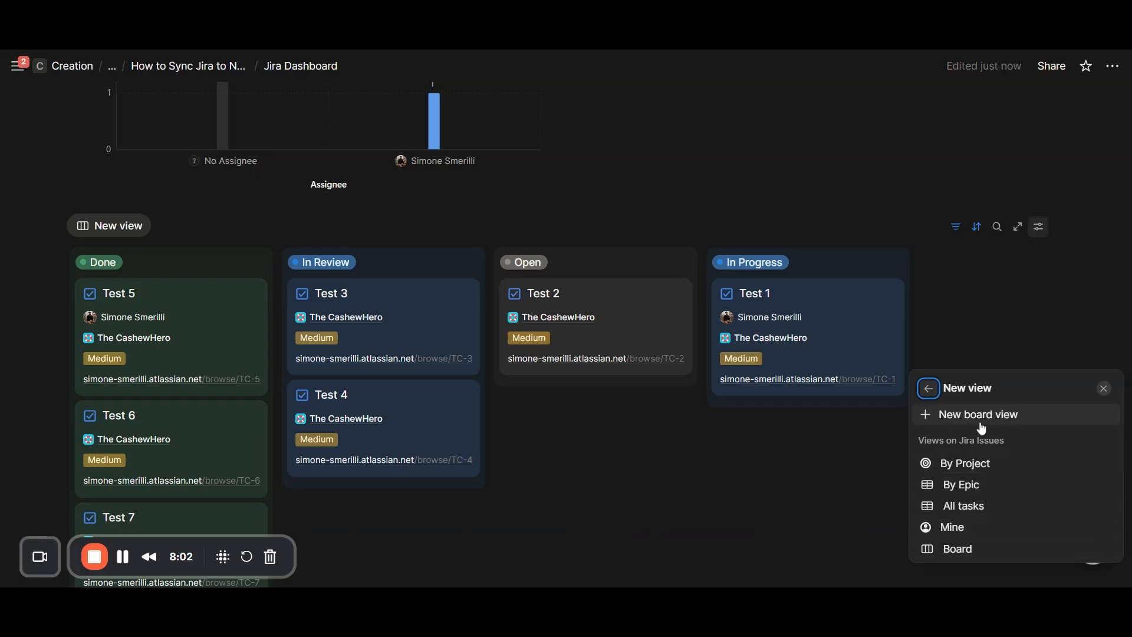
click(963, 506)
click(974, 352)
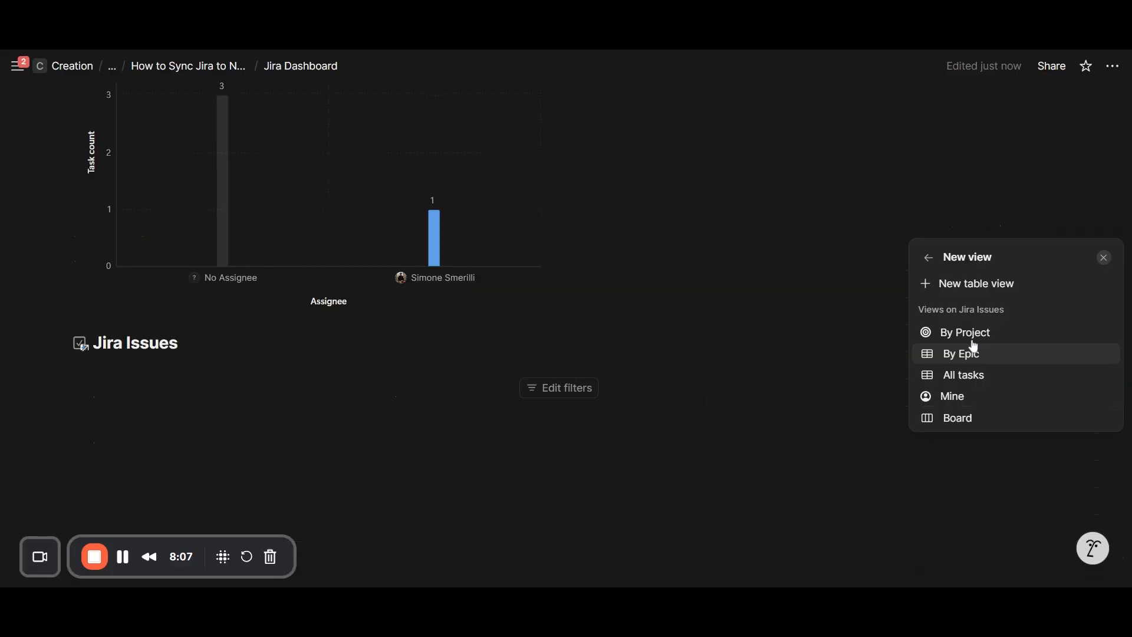
Step: Base the linked block on the All tasks view, name it "Due this week" and give it a prohibition-sign icon
click(960, 380)
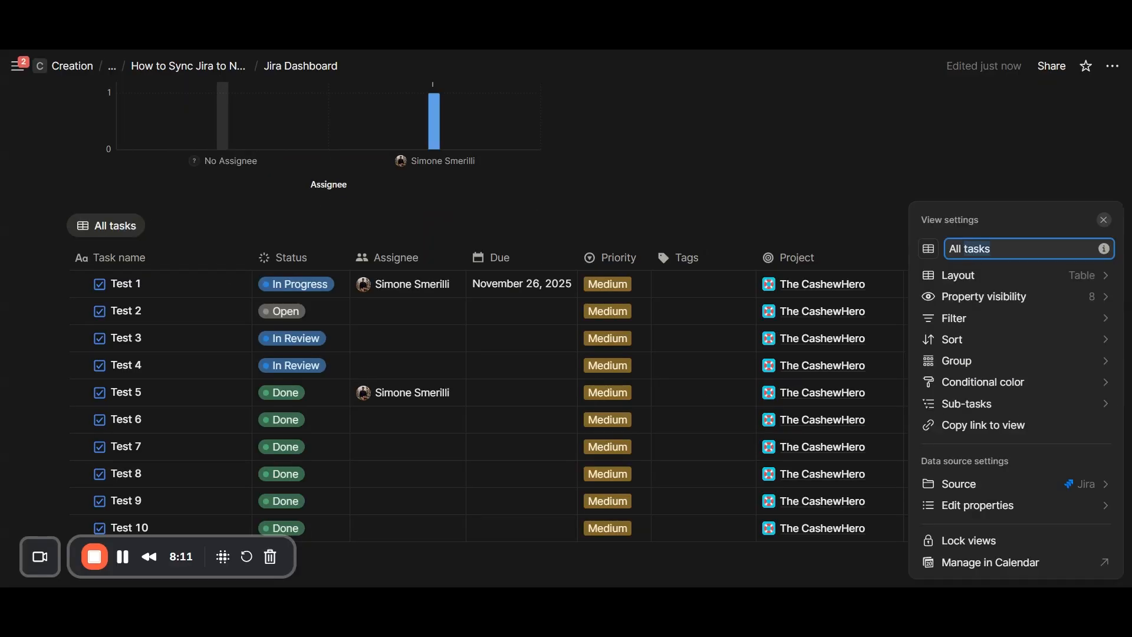
text(Due this week)
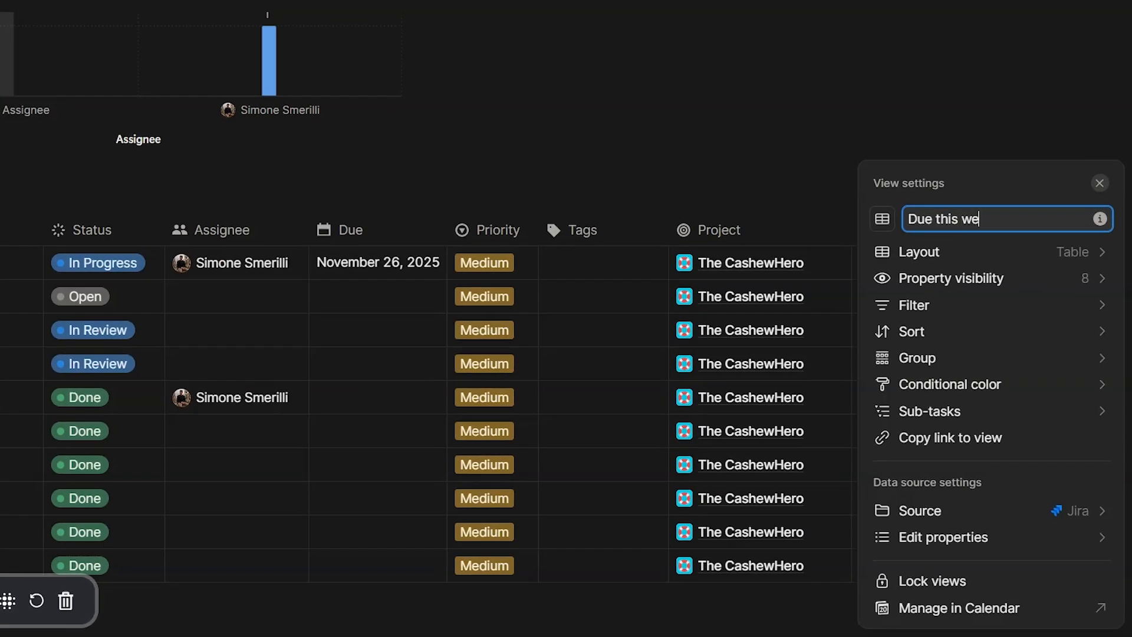
click(881, 226)
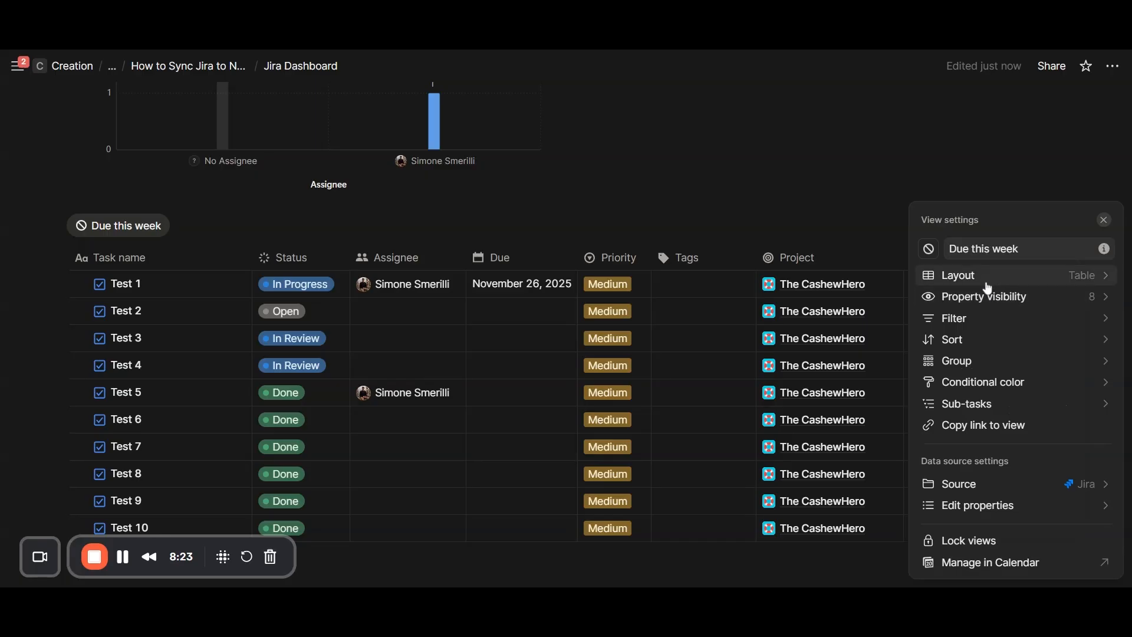
click(988, 285)
key(Escape)
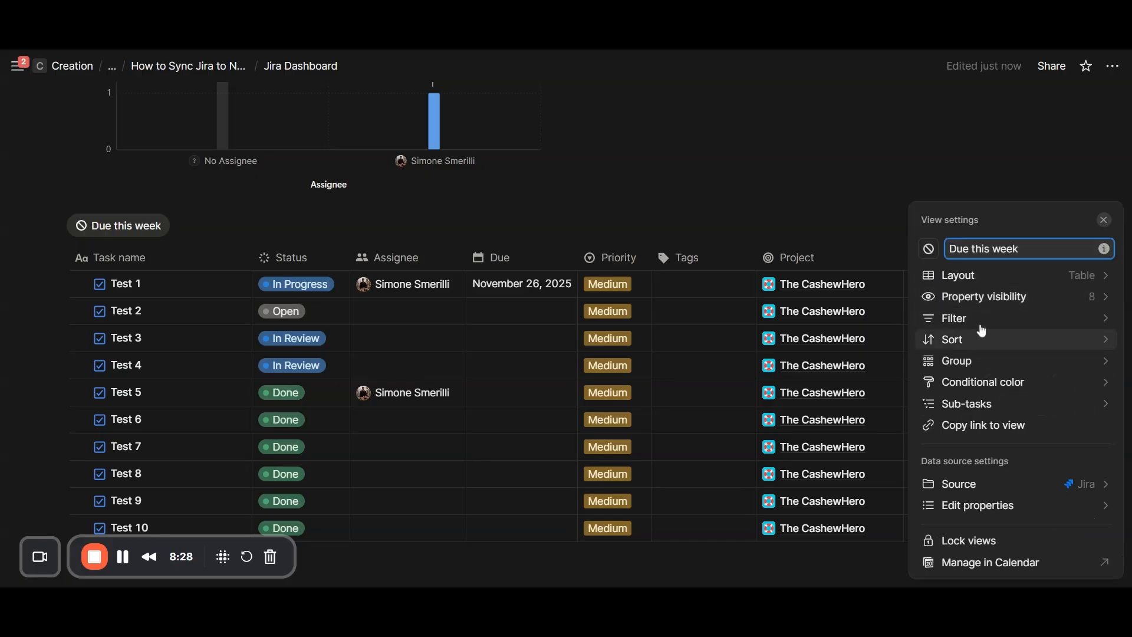
Step: Filter the Due this week view to Due on or before One week from now, saved for everyone, and sort it by Due ascending
click(983, 322)
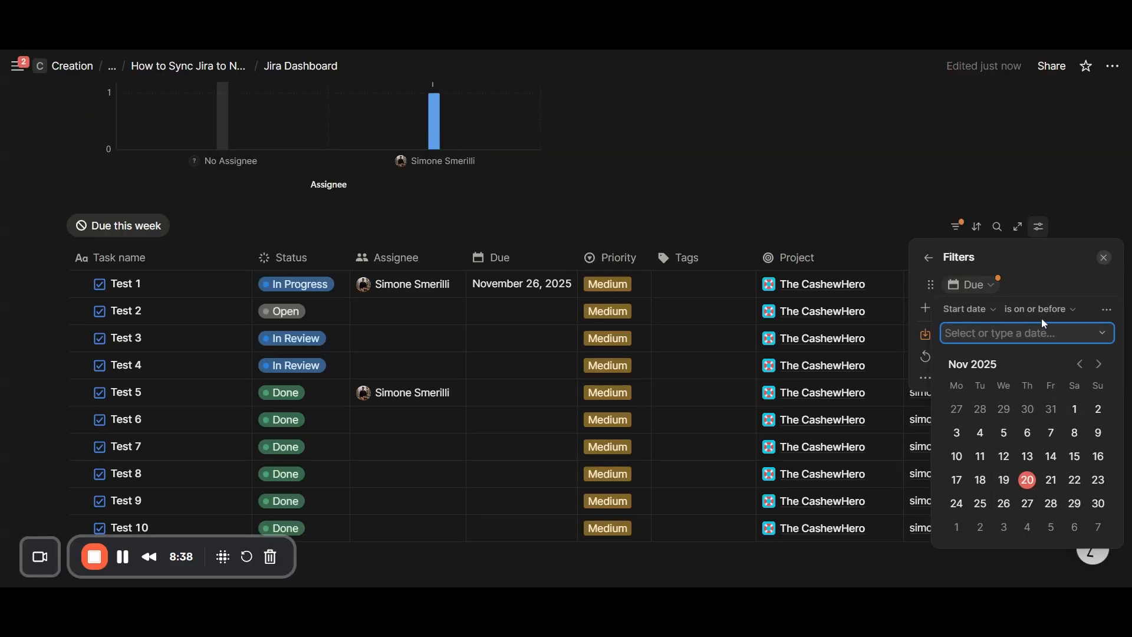
click(1044, 309)
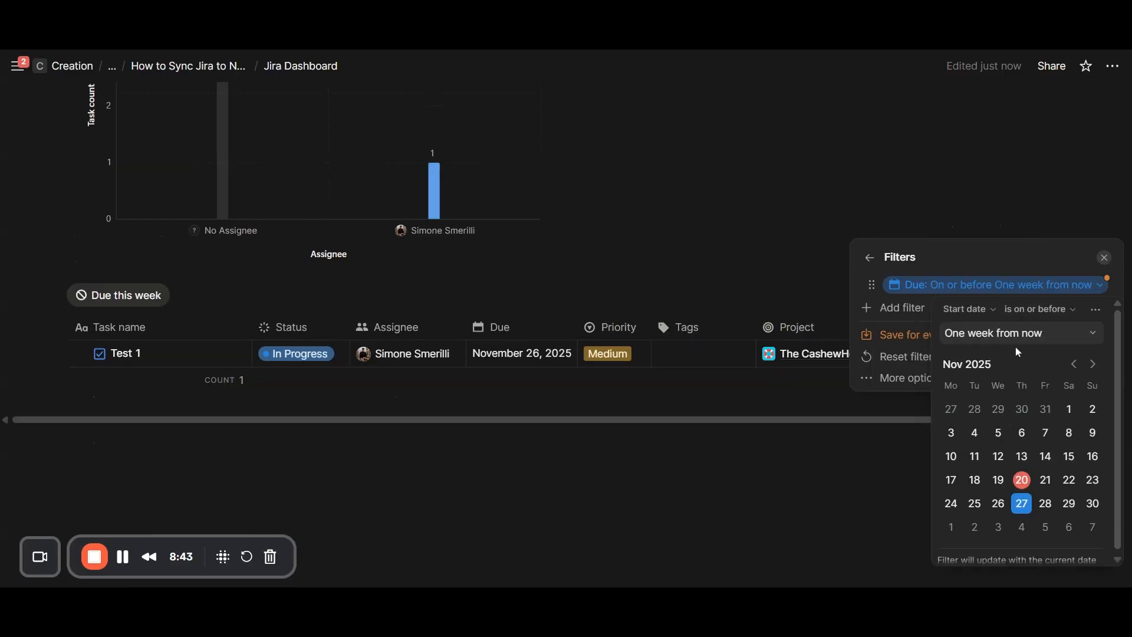
click(896, 324)
click(977, 296)
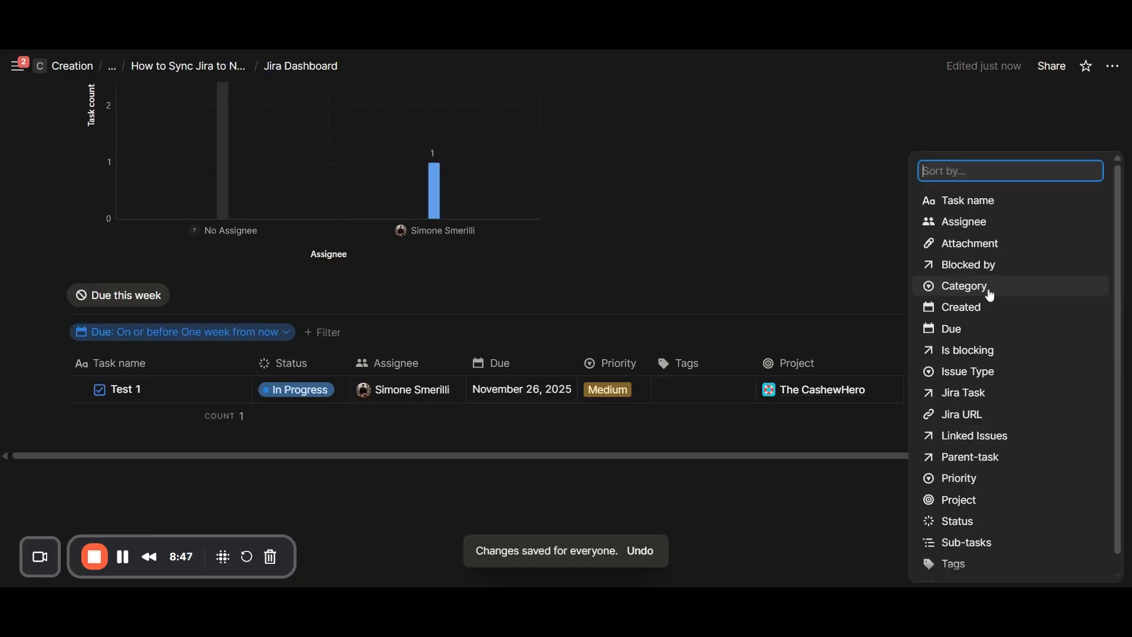
click(968, 329)
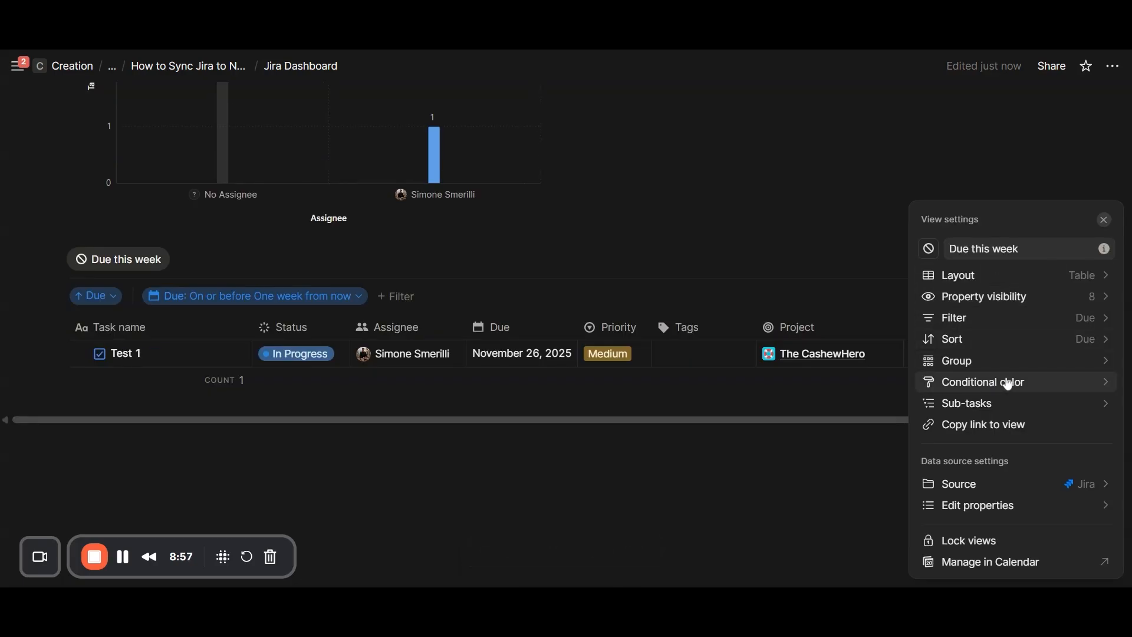
Step: Add a conditional color rule to the Due this week view for issues whose Due start date is before Today
click(1012, 386)
click(1004, 477)
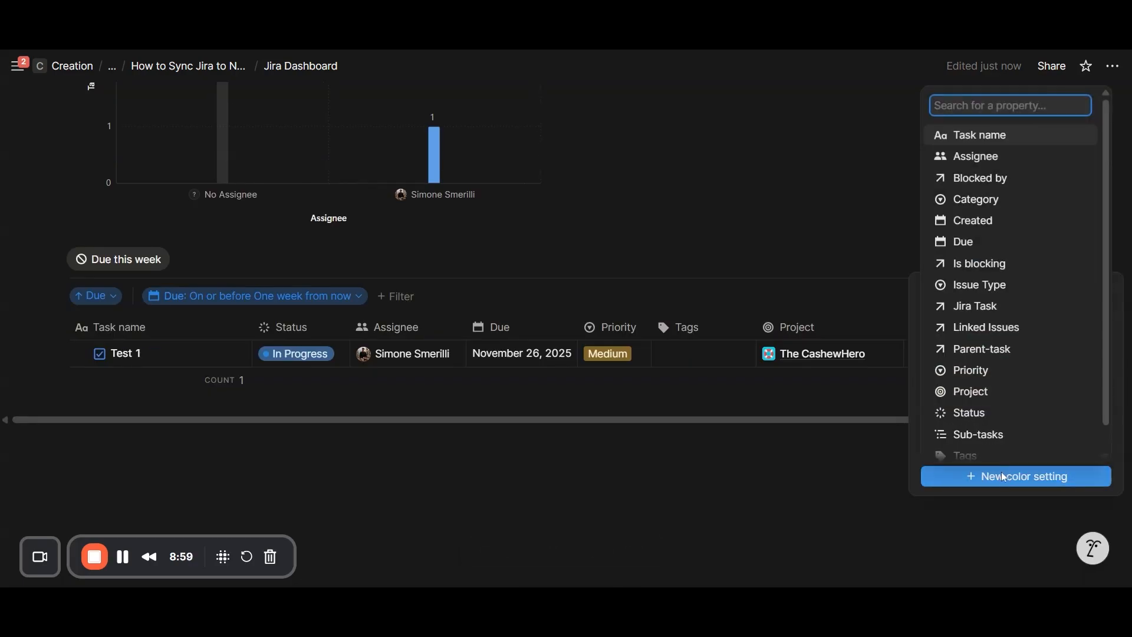
click(974, 249)
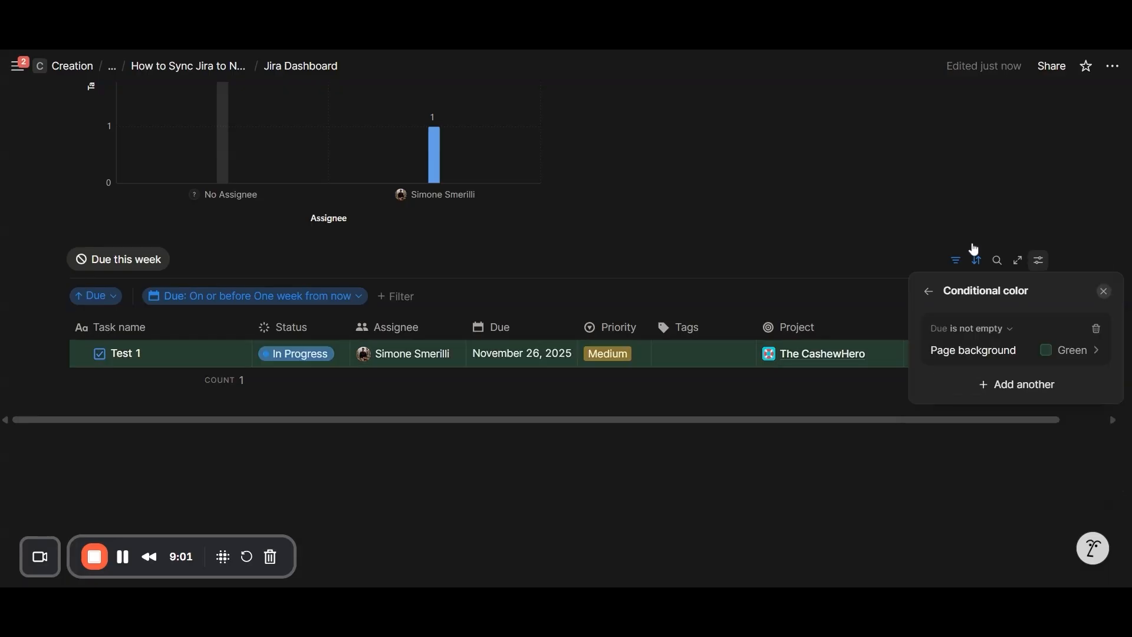
click(984, 328)
click(979, 369)
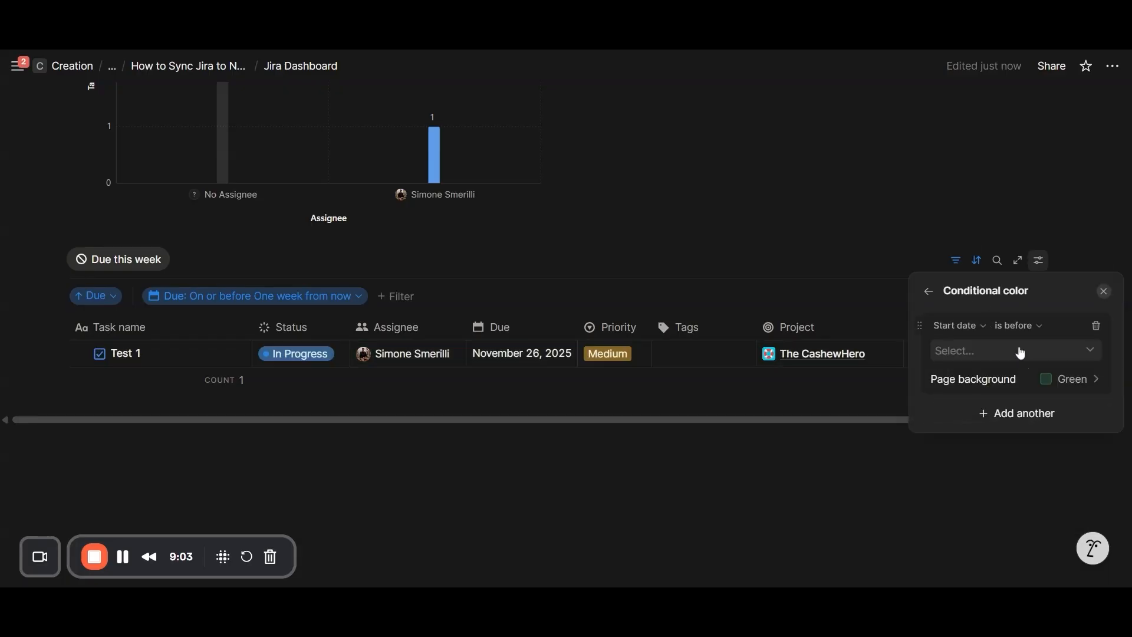
click(1093, 352)
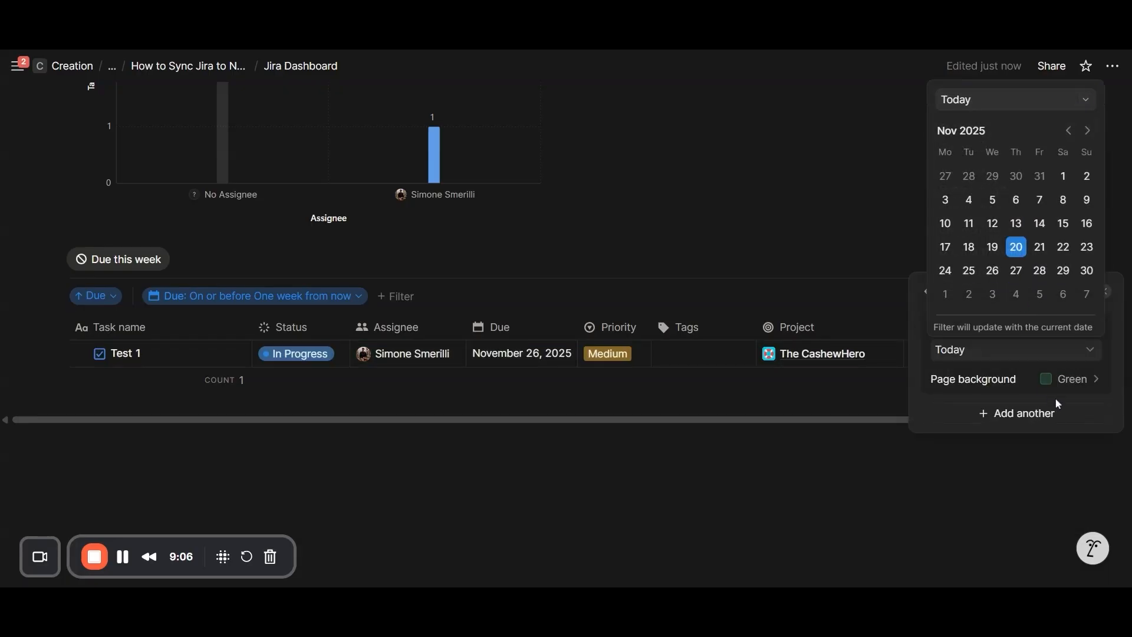
Step: Set the page background of the overdue color rule to Red and close the rule's settings
click(1069, 388)
click(1072, 383)
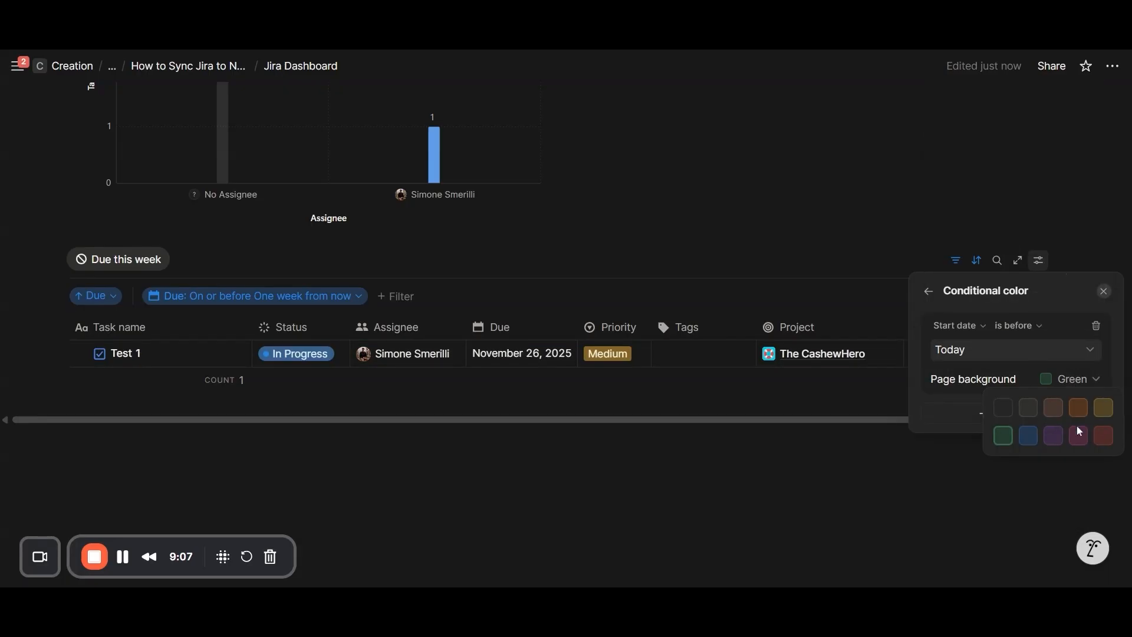
click(1077, 442)
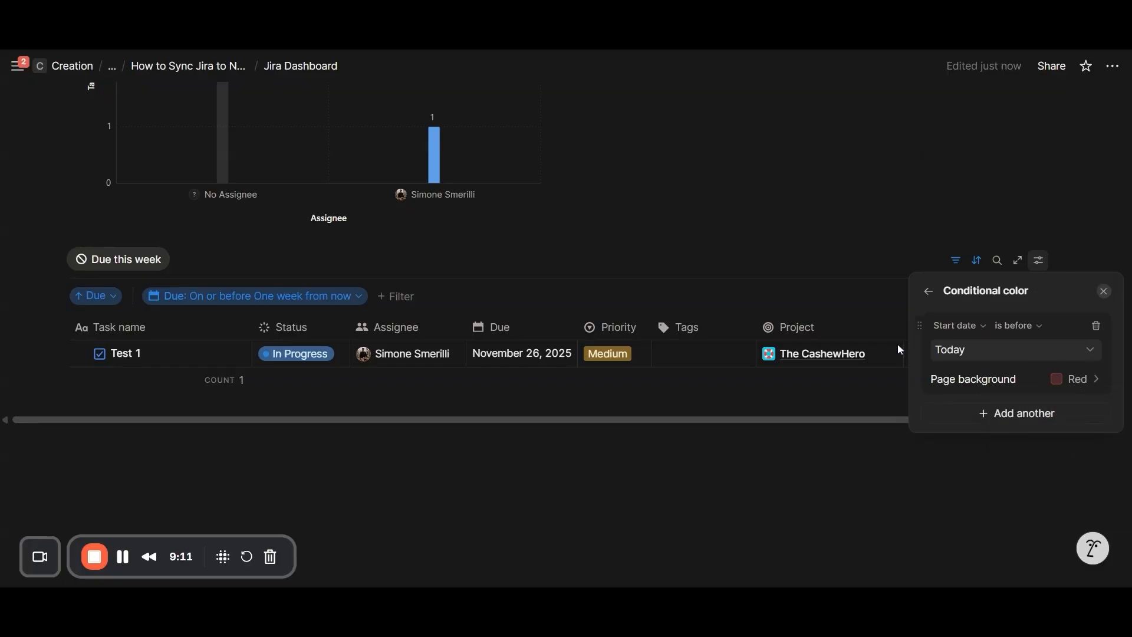
click(897, 348)
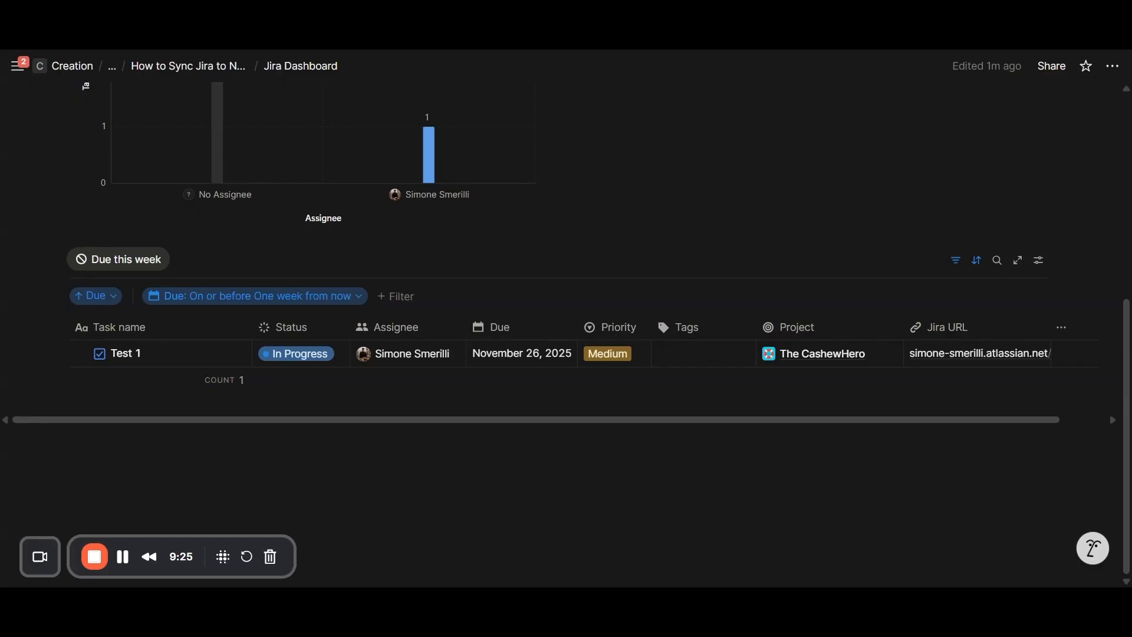
click(1039, 260)
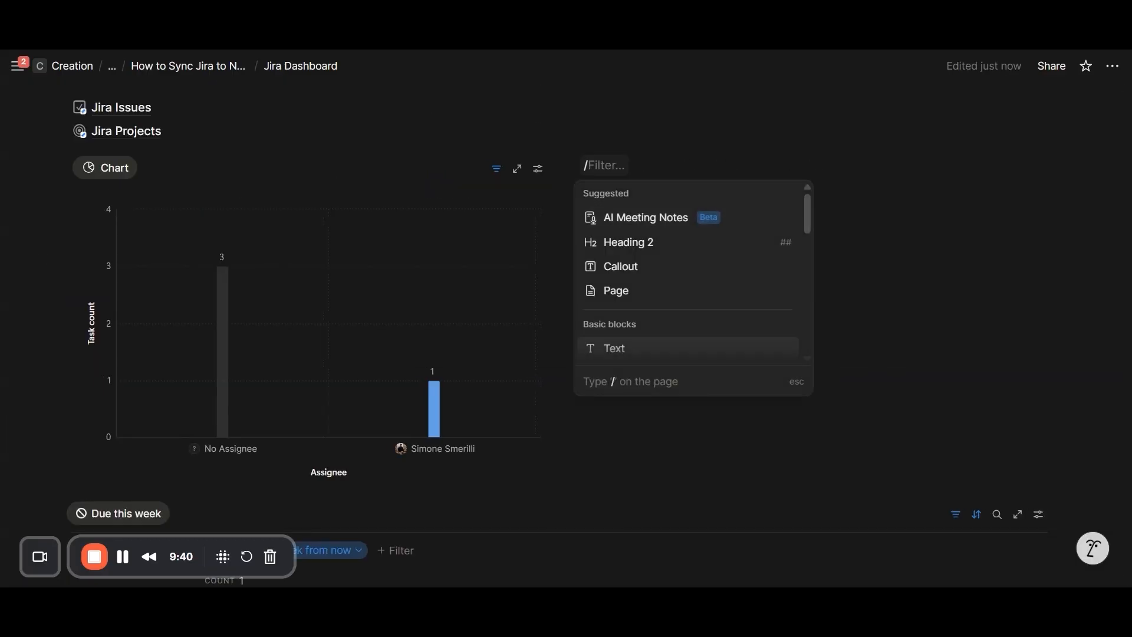
Step: Insert a donut chart of the Jira issues in the empty column beside the bar chart, showing Status by Option
text(pi)
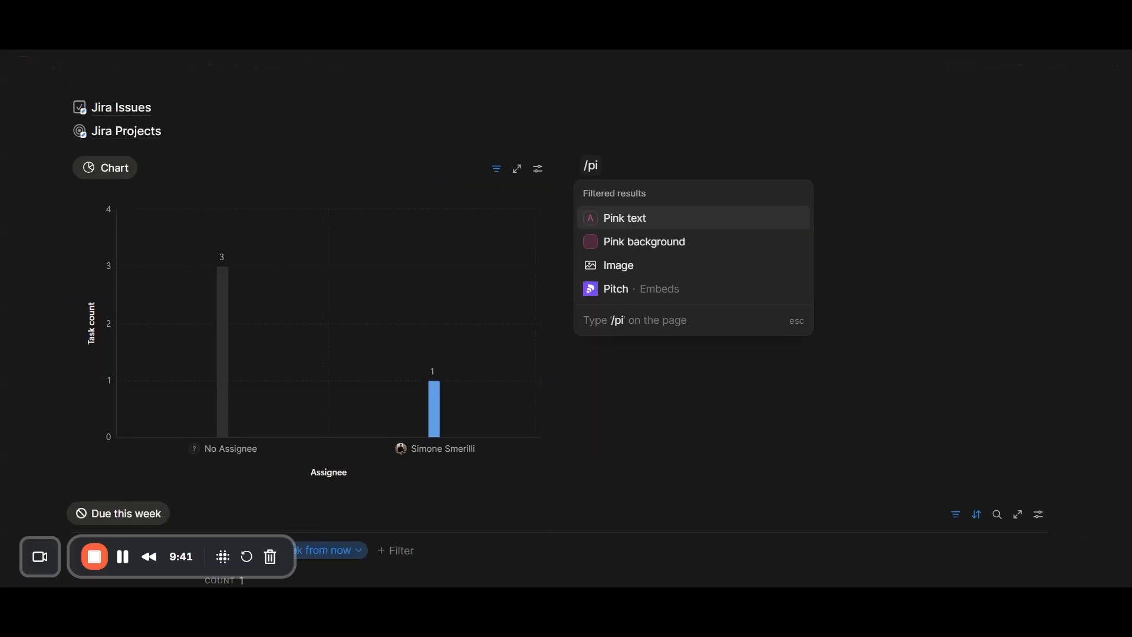
key(BackSpace)
key(BackSpace)
text(chart)
key(Down)
key(Down)
key(Down)
key(Return)
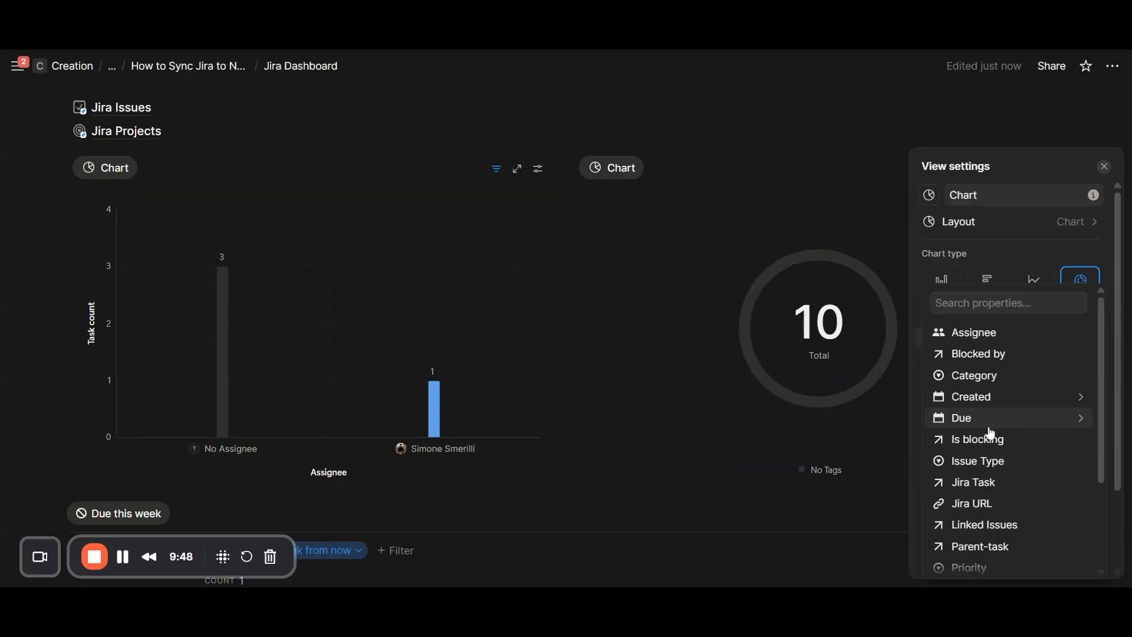
scroll(986, 434, down, 3)
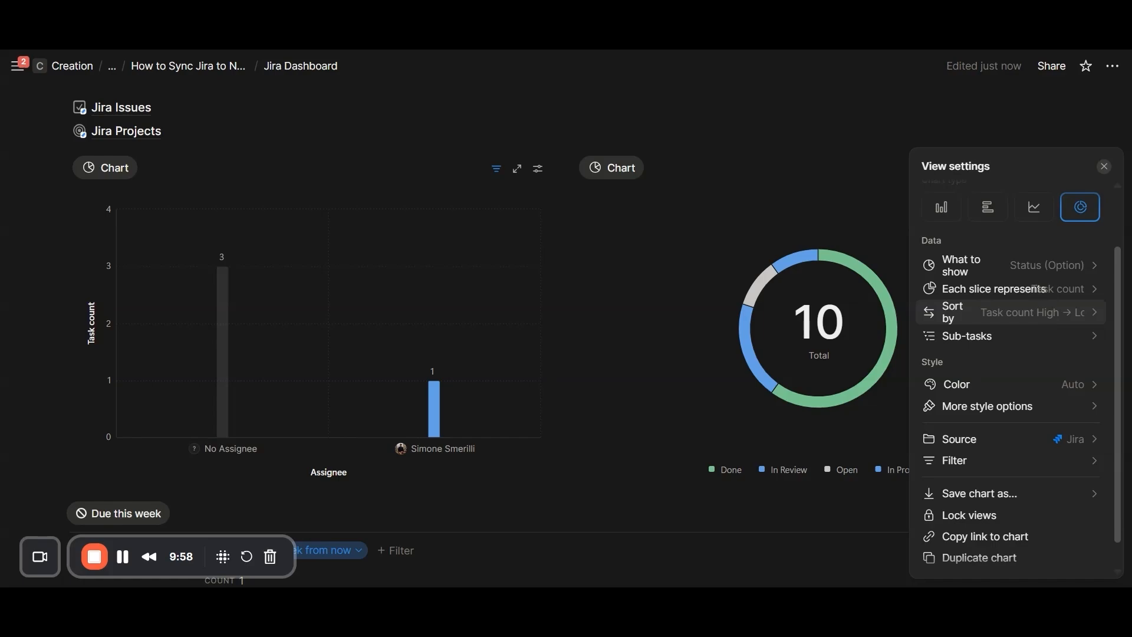
Step: View the issues behind the donut chart's Done slice and the bar chart's No Assignee bar, closing each list
click(867, 387)
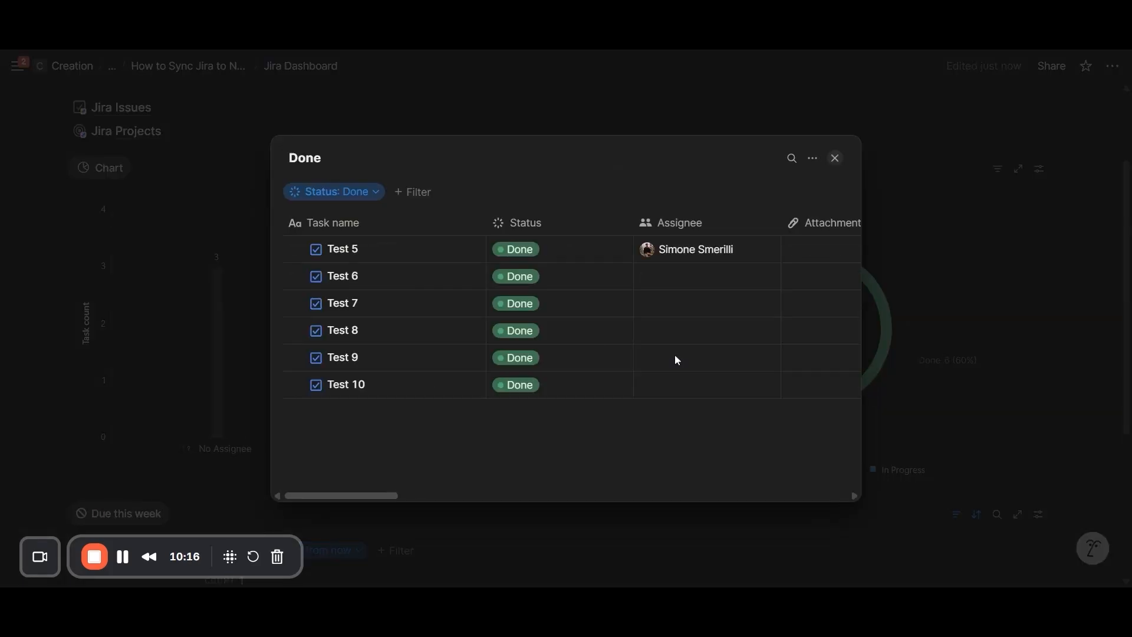
mouse_move(479, 246)
click(174, 360)
click(234, 367)
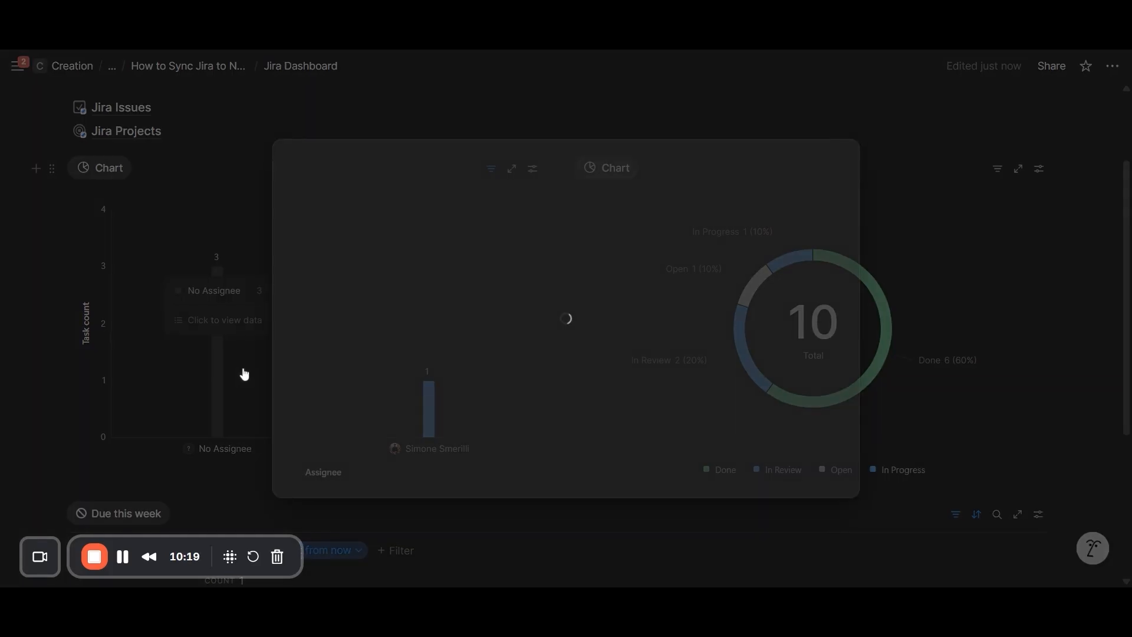
key(Escape)
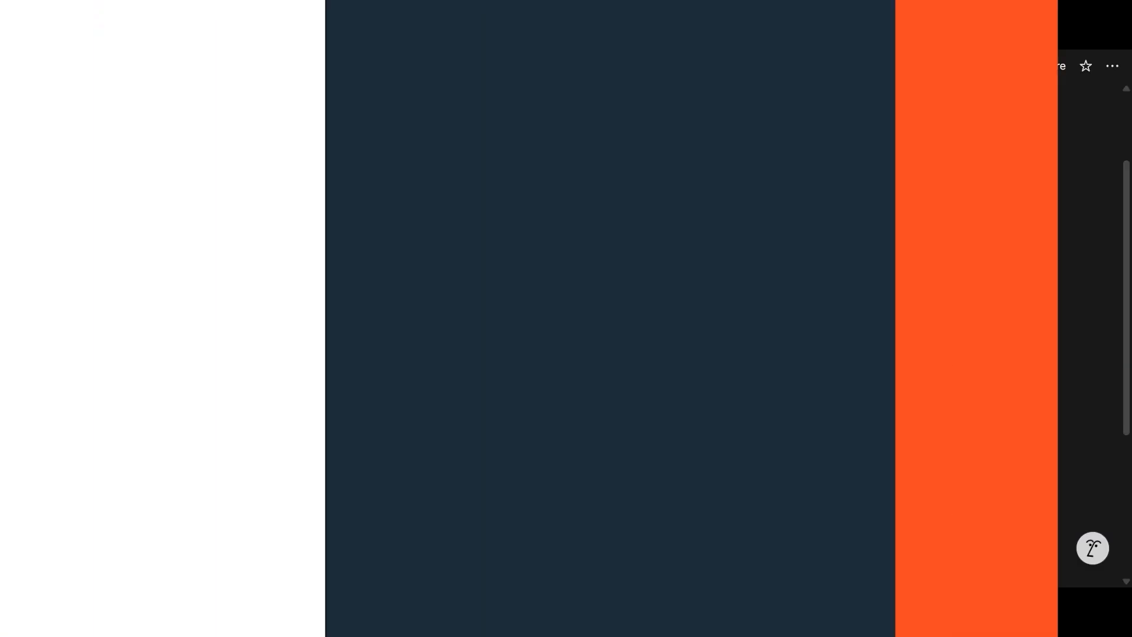